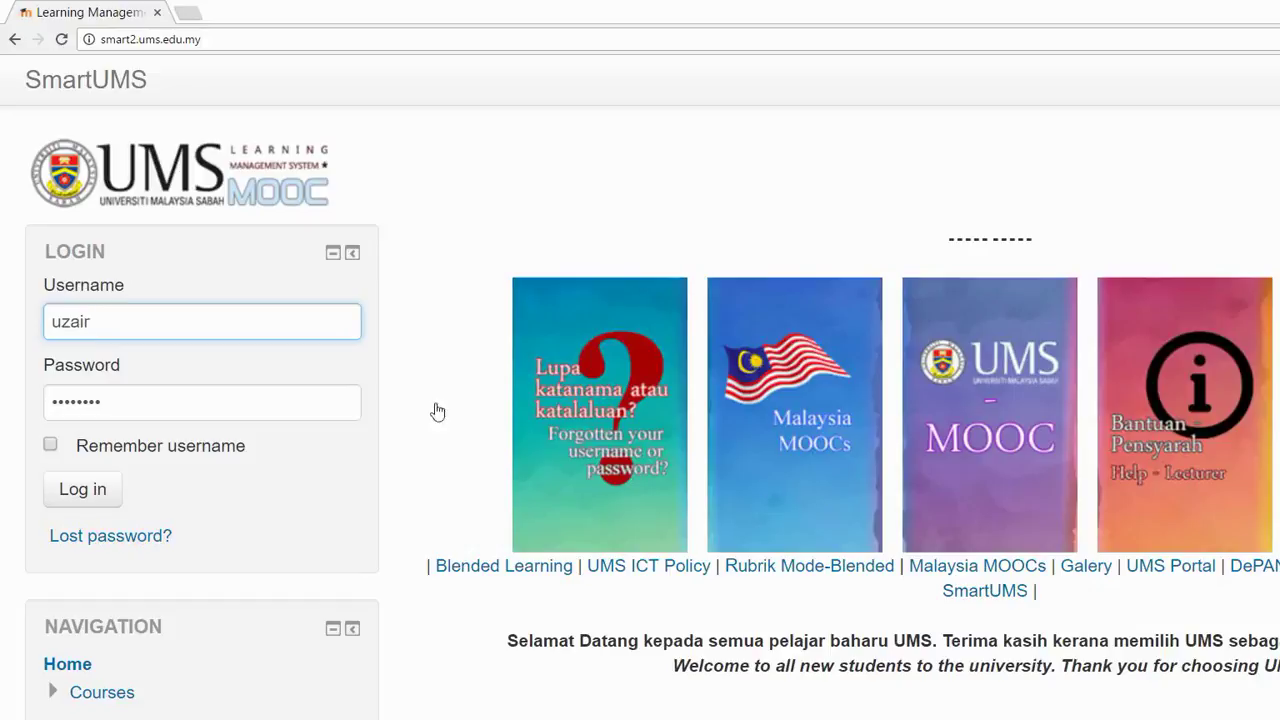
Step: Fill in the account username and log in to the learning management system
{"action": "left_click_drag", "start_coordinate": [115, 261], "coordinate": [6, 268]}
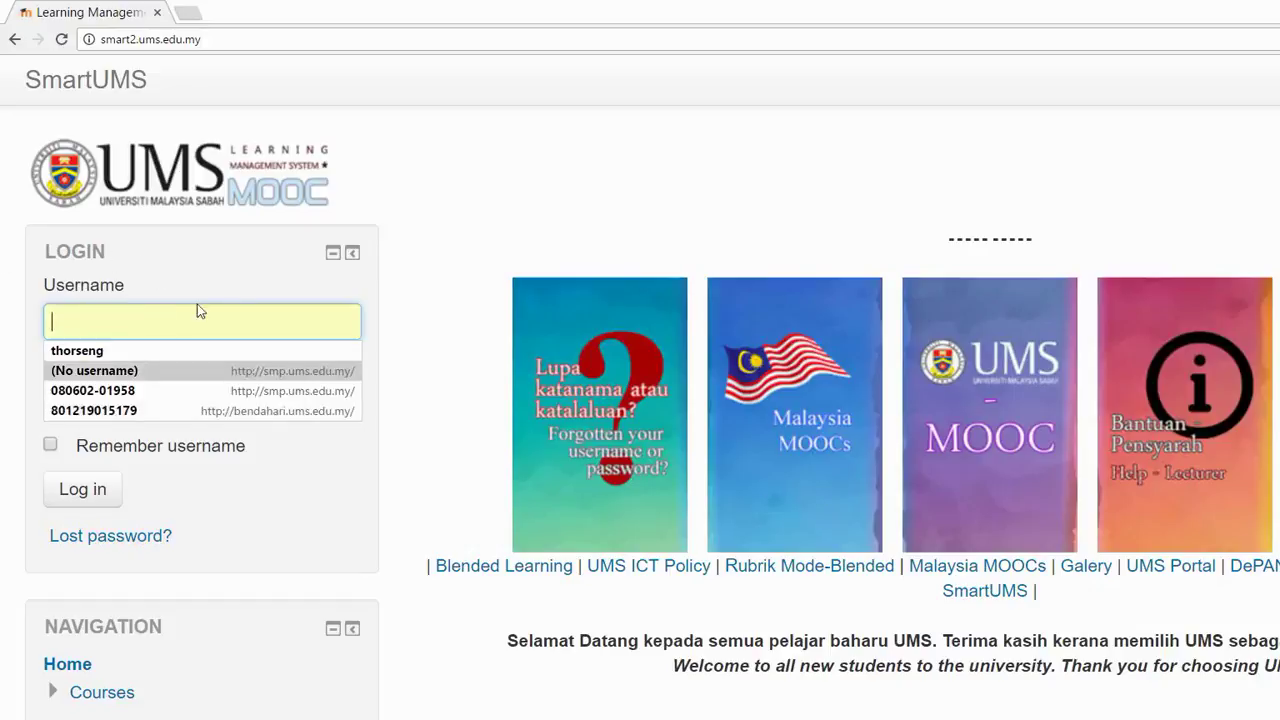
{"action": "left_click", "coordinate": [316, 239]}
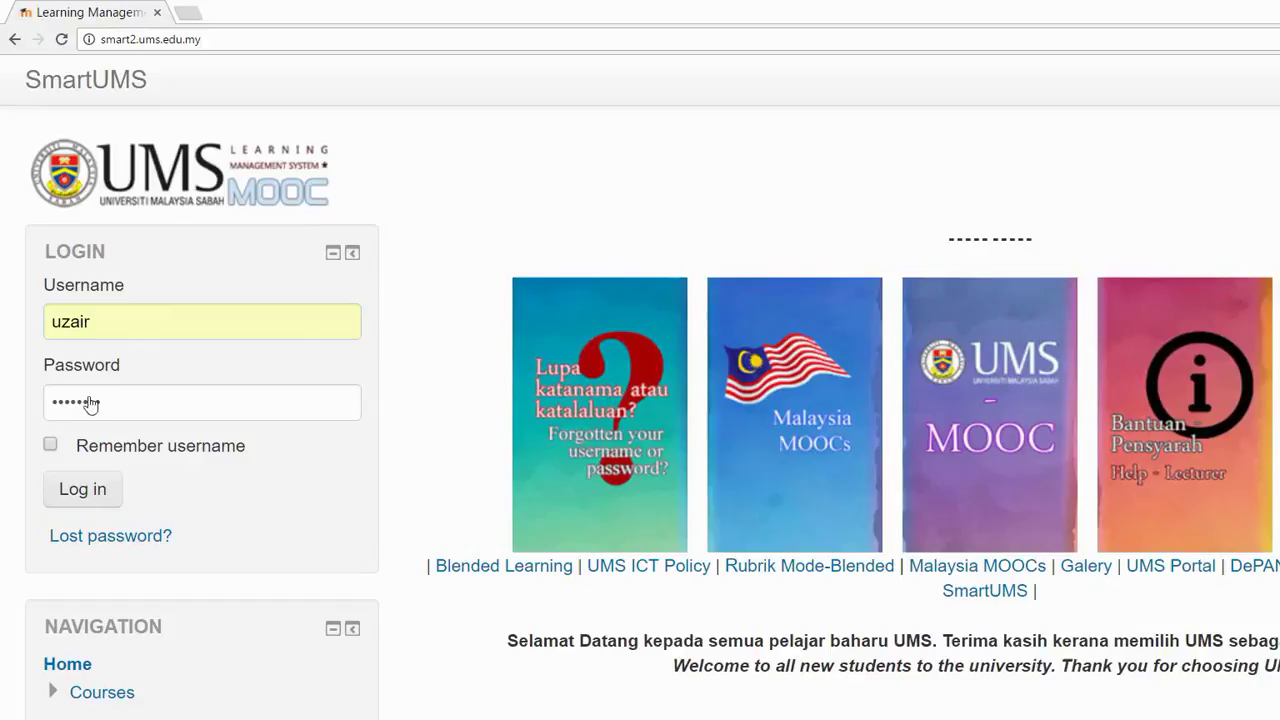
{"action": "left_click", "coordinate": [82, 489]}
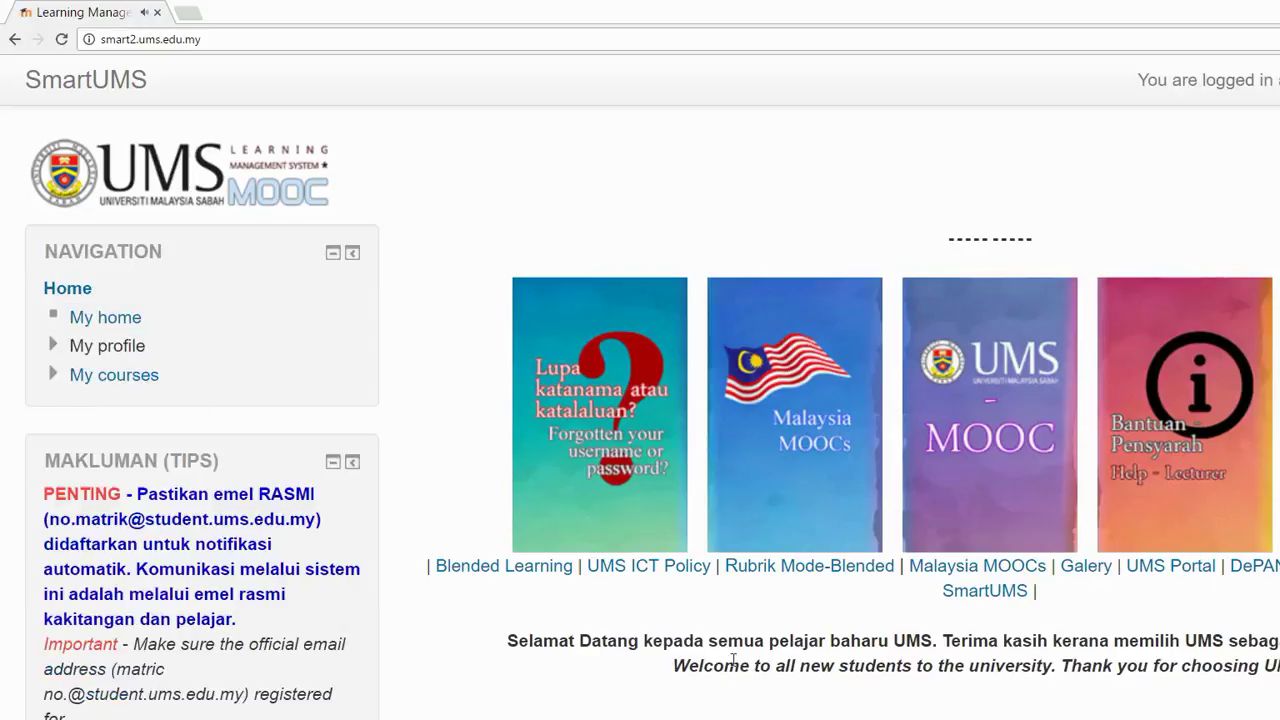
Step: Open the course FC20103 BIOMETRIK [1-2016/2017] from the My courses list
{"action": "scroll", "coordinate": [853, 482], "scroll_direction": "down", "scroll_amount": 9}
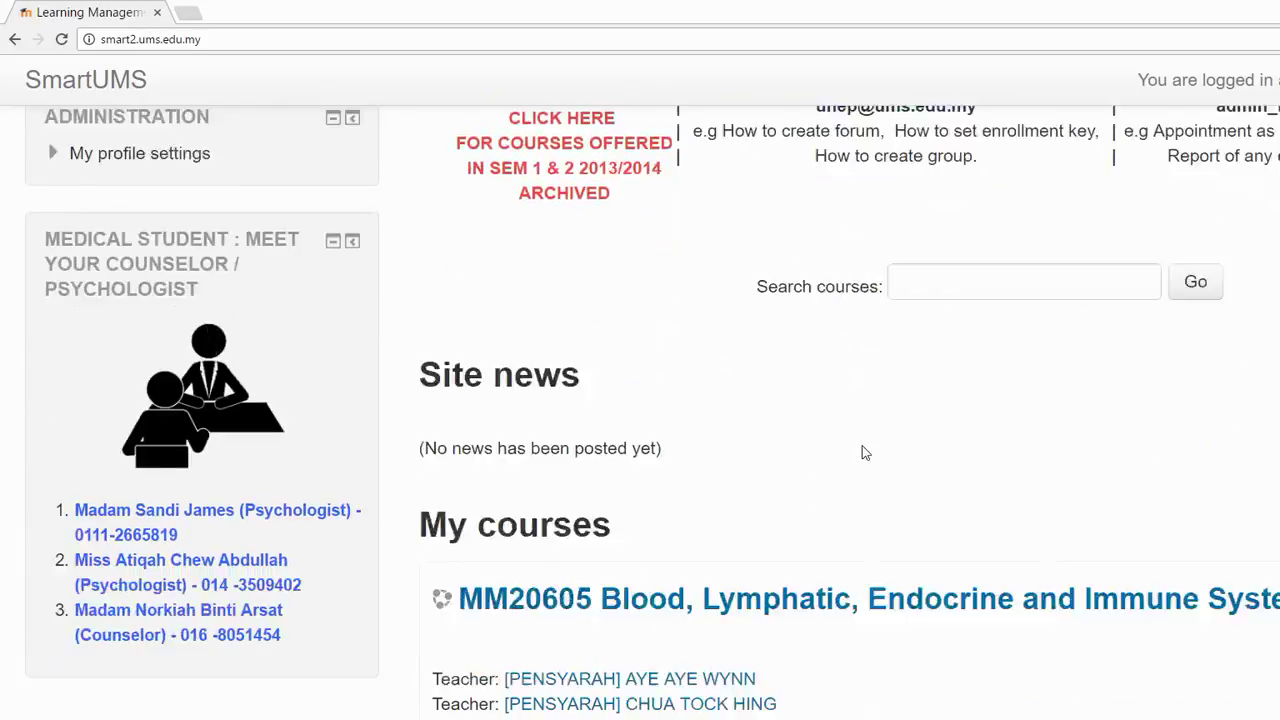
{"action": "scroll", "coordinate": [862, 450], "scroll_direction": "down", "scroll_amount": 6}
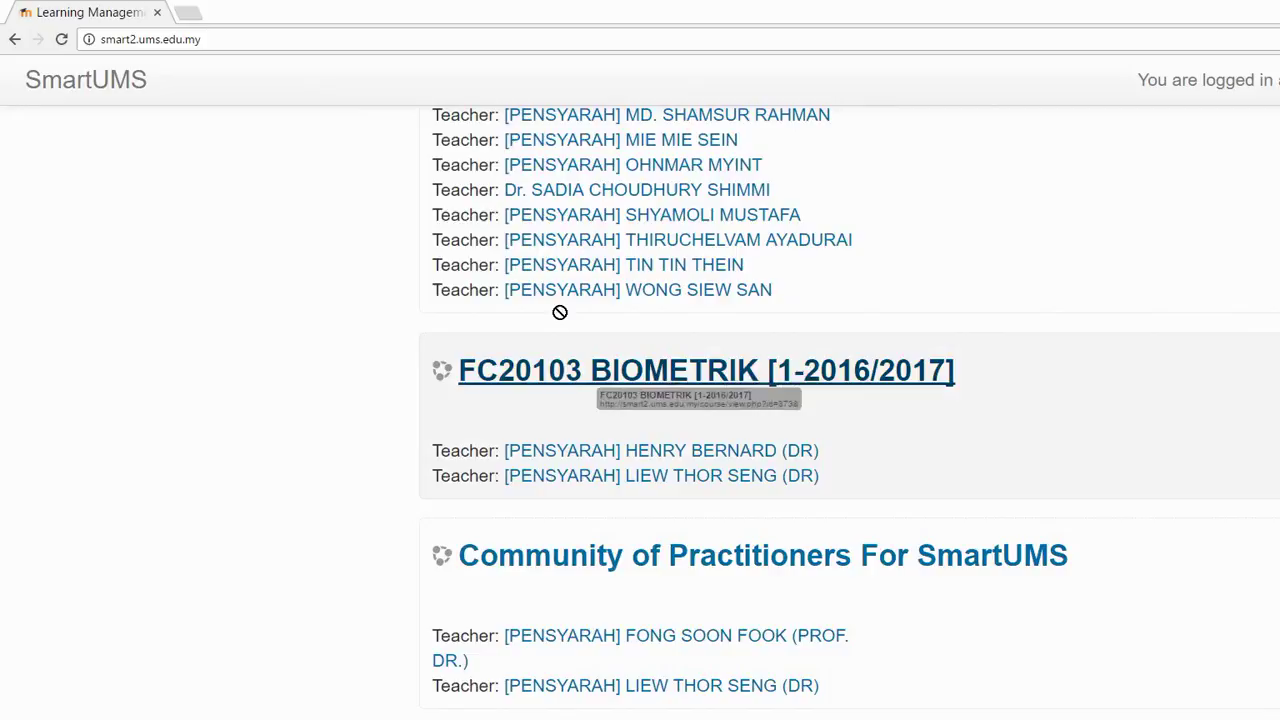
{"action": "left_click_drag", "start_coordinate": [377, 300], "coordinate": [790, 336]}
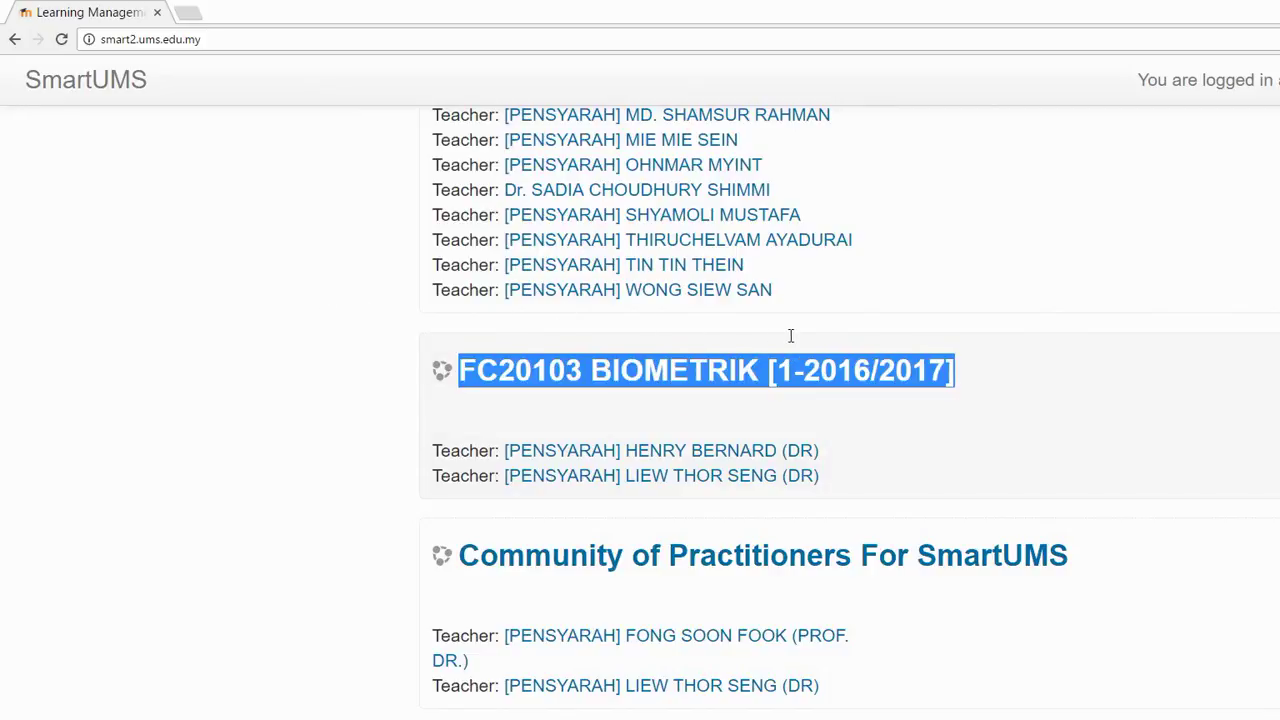
{"action": "left_click", "coordinate": [677, 304]}
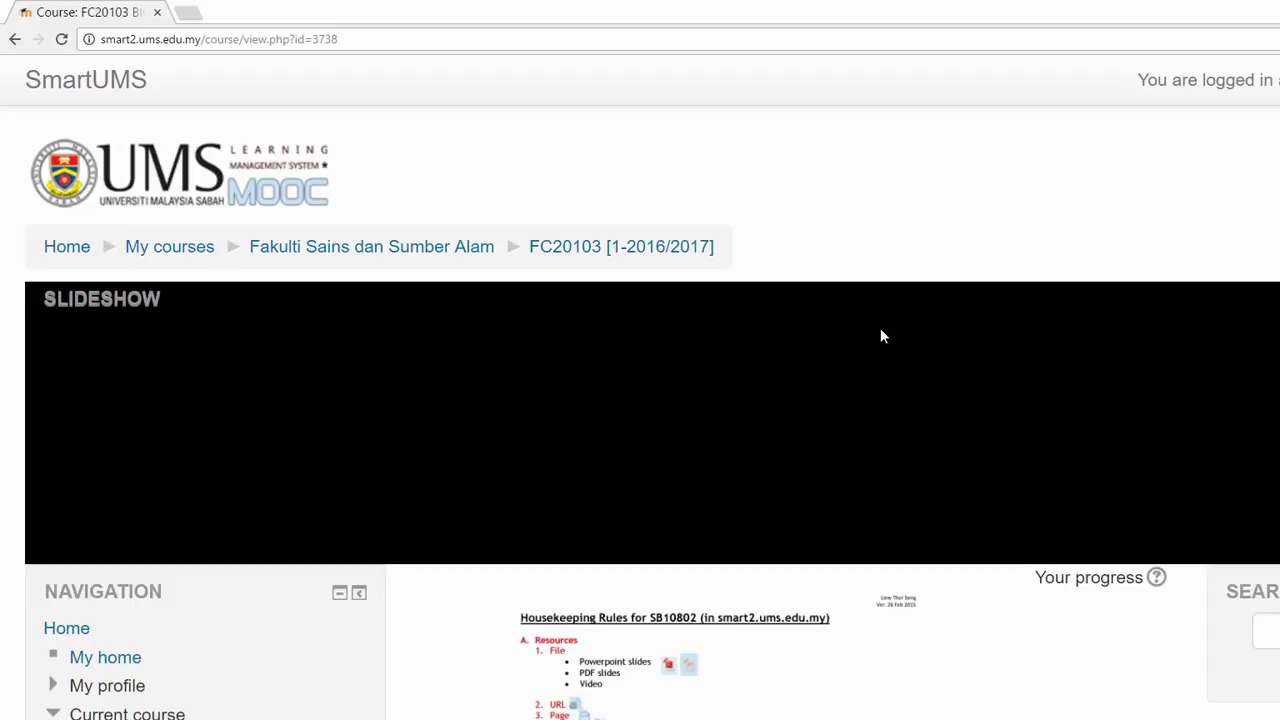
Step: Find the Task 1, 2, 3 & 4 assignment on the course page and open it
{"action": "scroll", "coordinate": [881, 330], "scroll_direction": "down", "scroll_amount": 8}
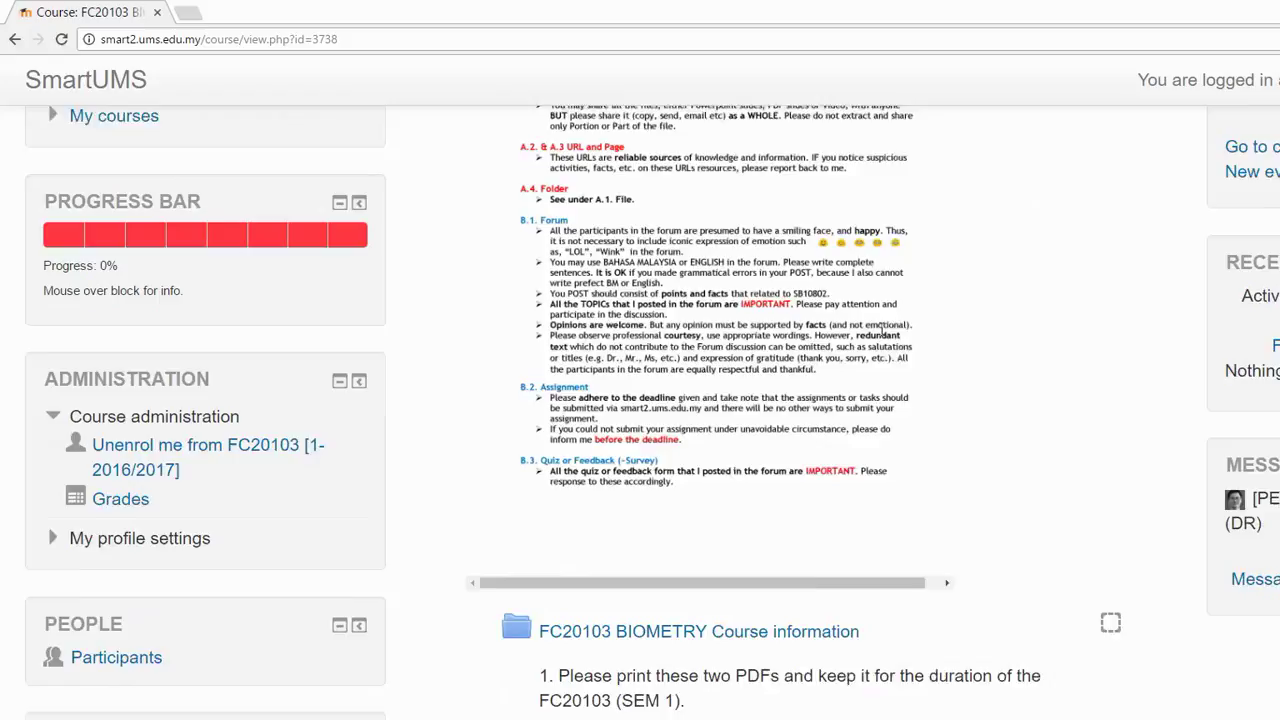
{"action": "scroll", "coordinate": [881, 337], "scroll_direction": "down", "scroll_amount": 10}
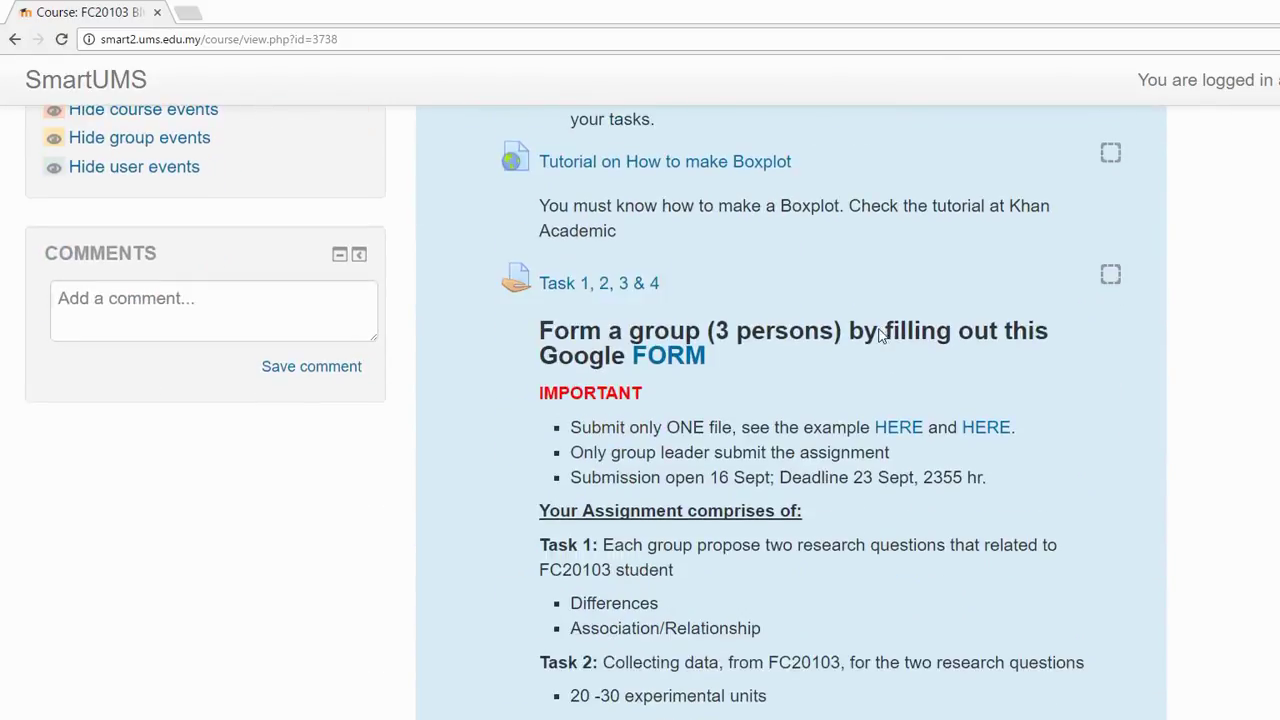
{"action": "left_click_drag", "start_coordinate": [662, 285], "coordinate": [440, 240]}
{"action": "left_click", "coordinate": [582, 245]}
{"action": "left_click_drag", "start_coordinate": [425, 315], "coordinate": [823, 626]}
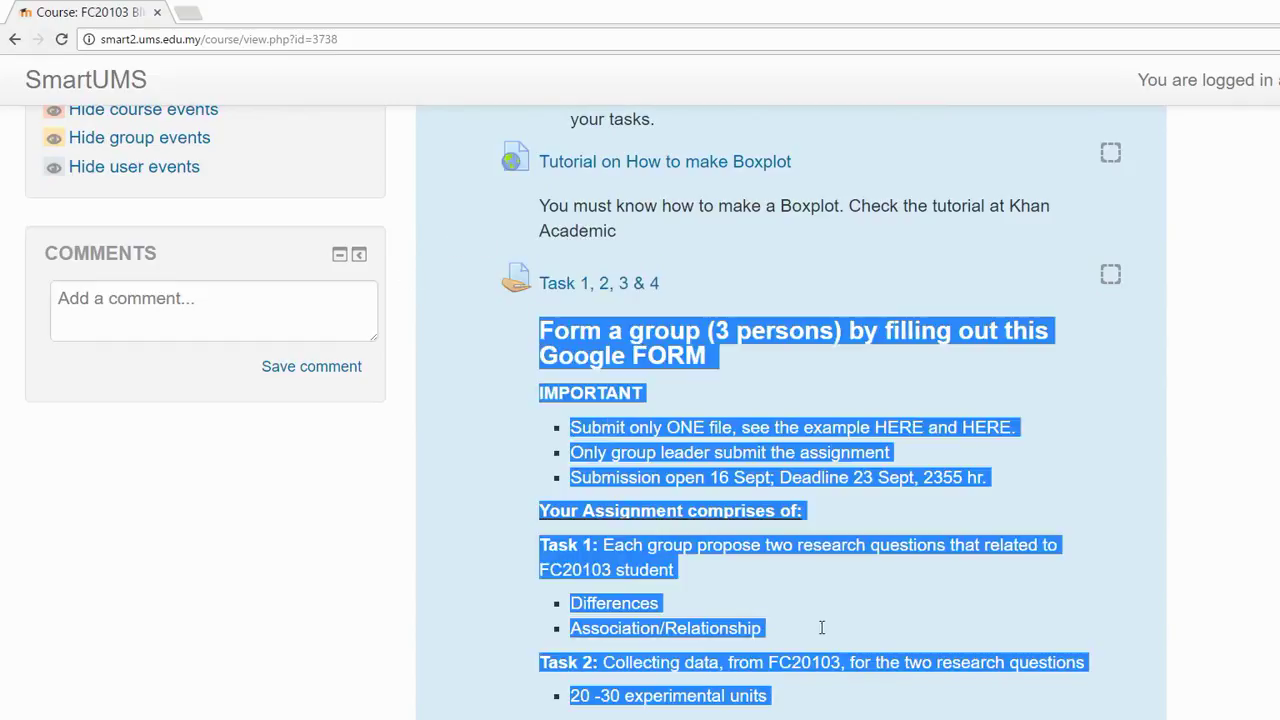
{"action": "left_click", "coordinate": [857, 335]}
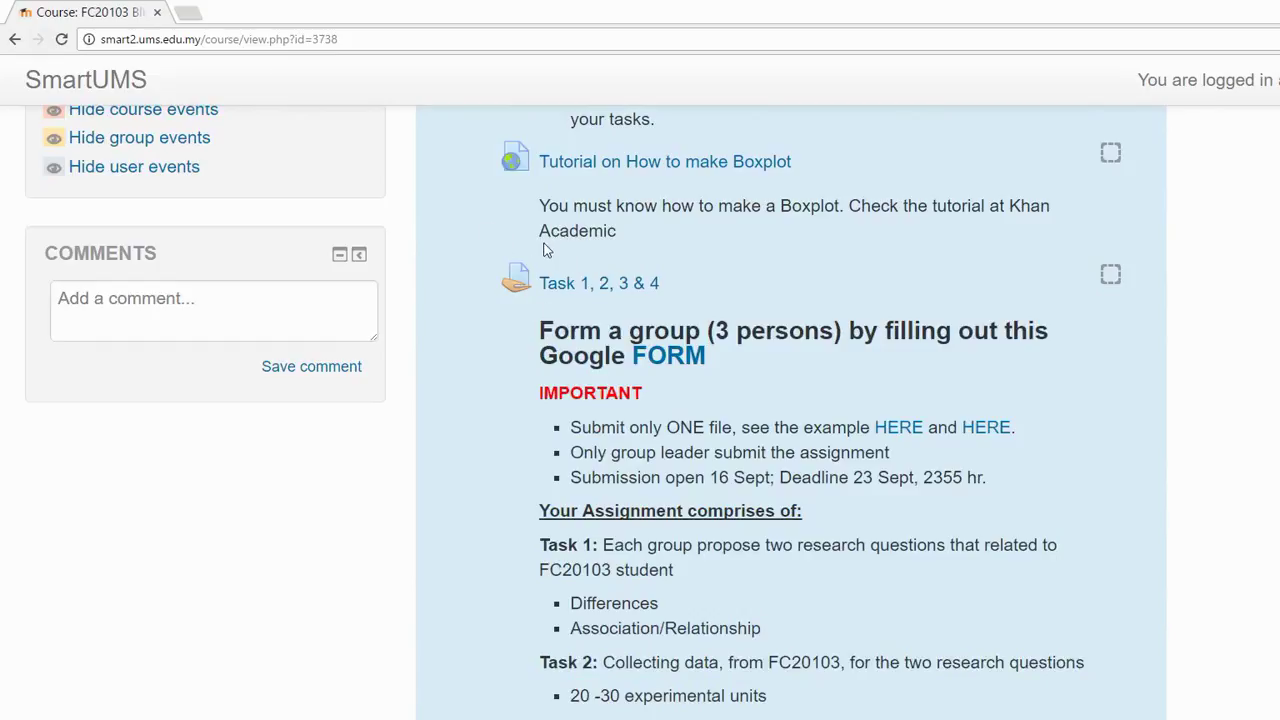
{"action": "left_click_drag", "start_coordinate": [549, 233], "coordinate": [415, 223]}
{"action": "left_click_drag", "start_coordinate": [545, 231], "coordinate": [415, 222]}
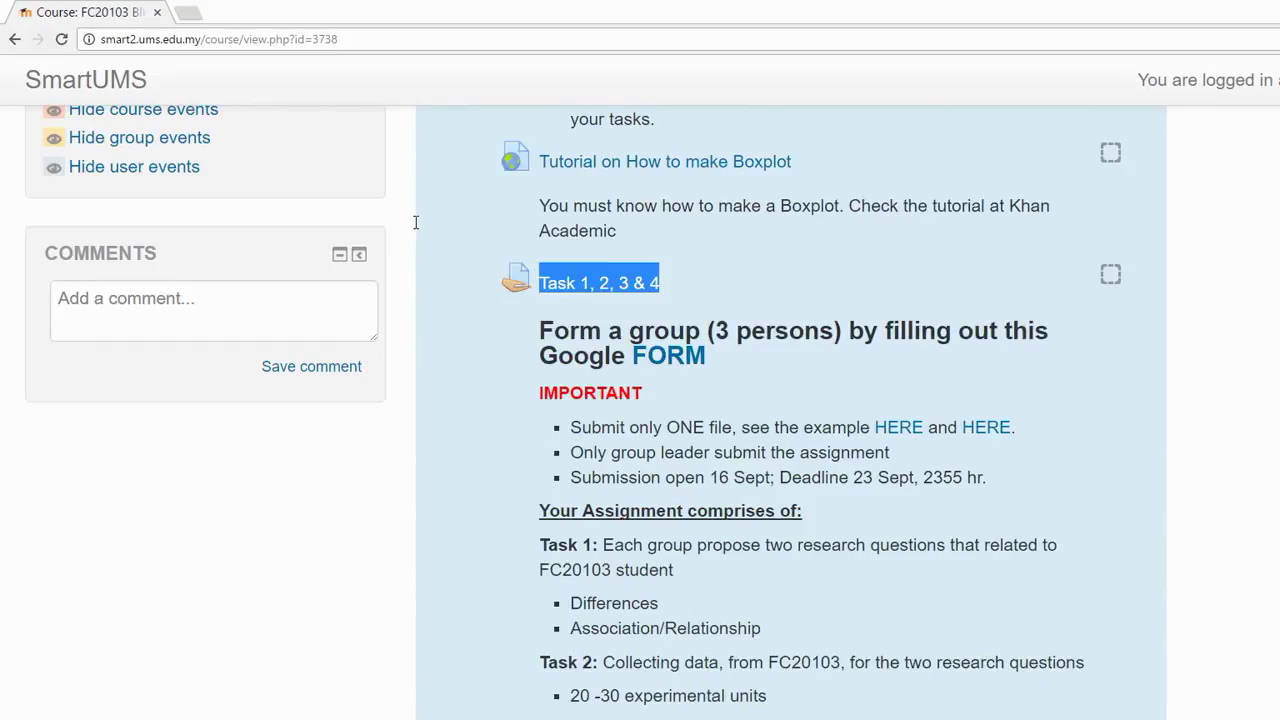
{"action": "left_click", "coordinate": [488, 230]}
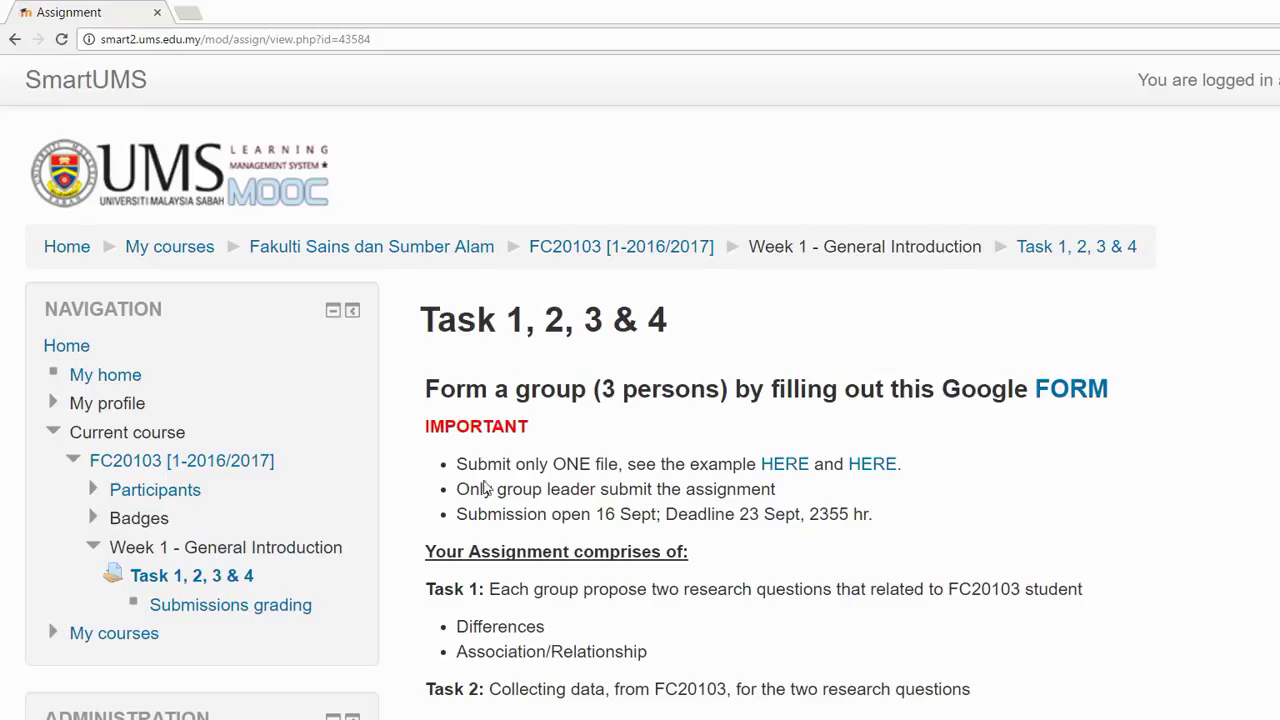
Step: Review the assignment's submission status, including group, attempt number, submission and grading status, due date and time remaining
{"action": "scroll", "coordinate": [715, 431], "scroll_direction": "down", "scroll_amount": 7}
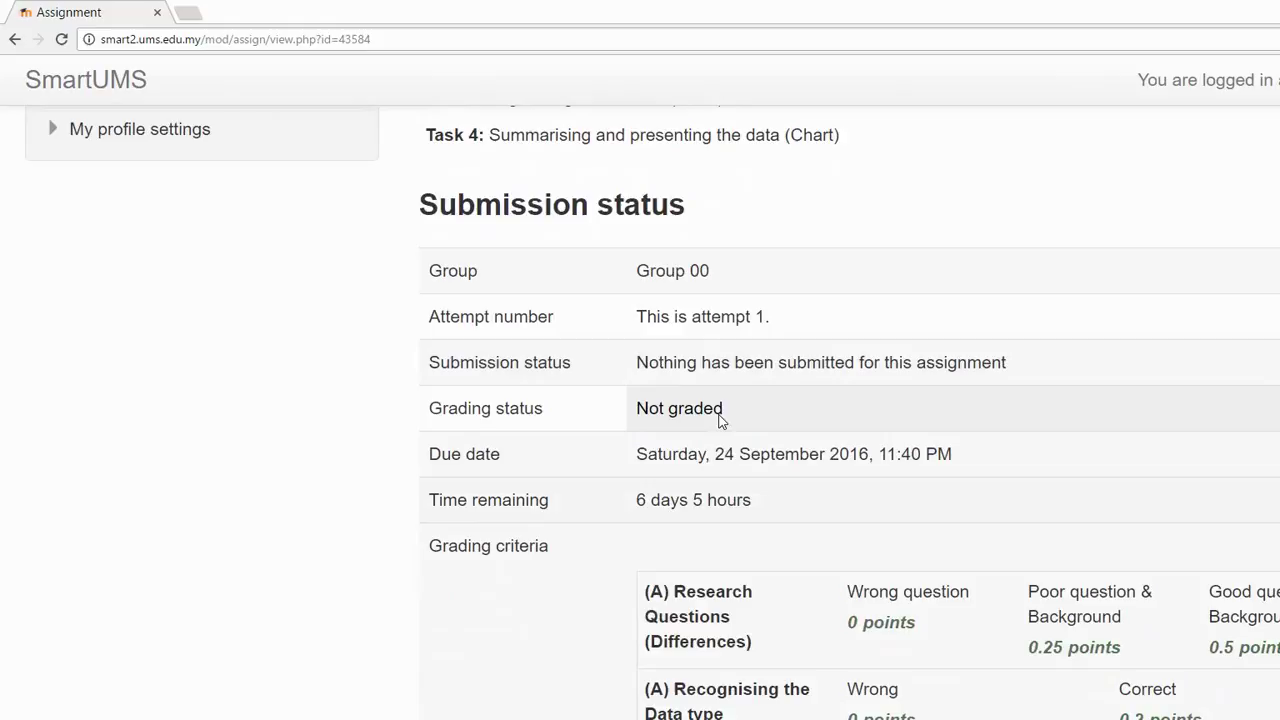
{"action": "scroll", "coordinate": [718, 421], "scroll_direction": "up", "scroll_amount": 5}
{"action": "scroll", "coordinate": [718, 421], "scroll_direction": "down", "scroll_amount": 2}
{"action": "scroll", "coordinate": [718, 421], "scroll_direction": "down", "scroll_amount": 2}
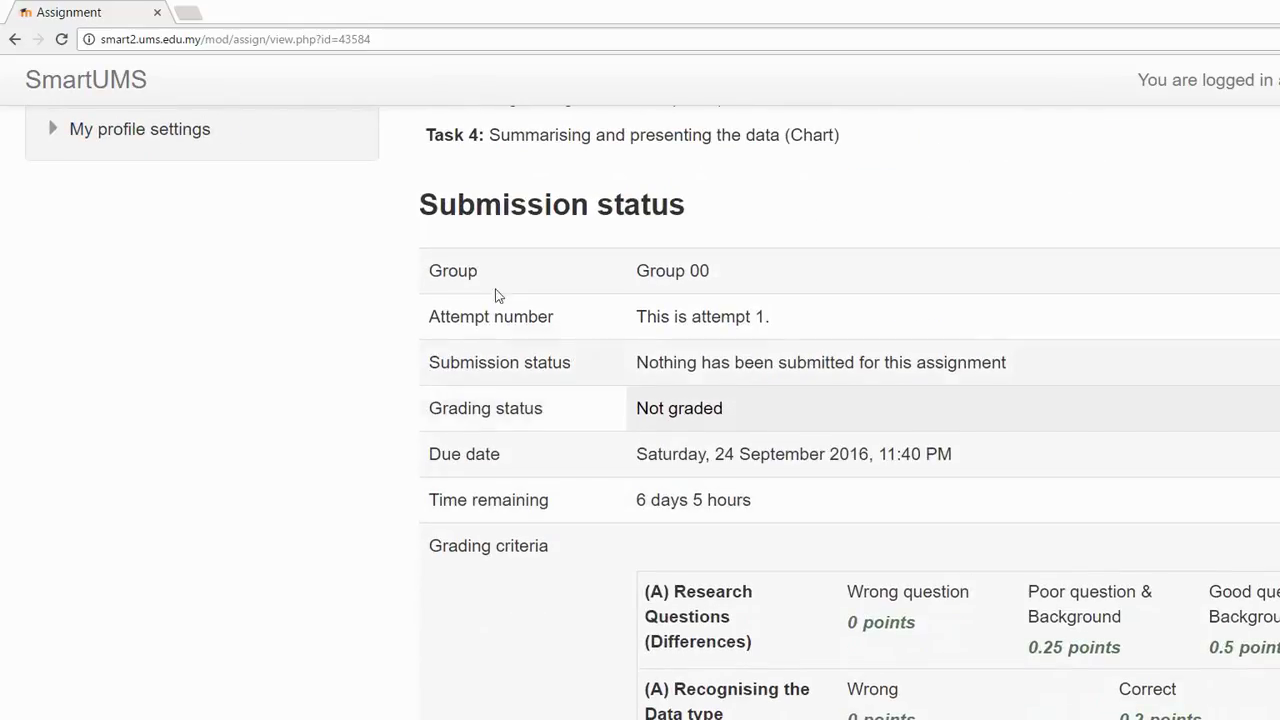
{"action": "left_click_drag", "start_coordinate": [331, 171], "coordinate": [583, 177]}
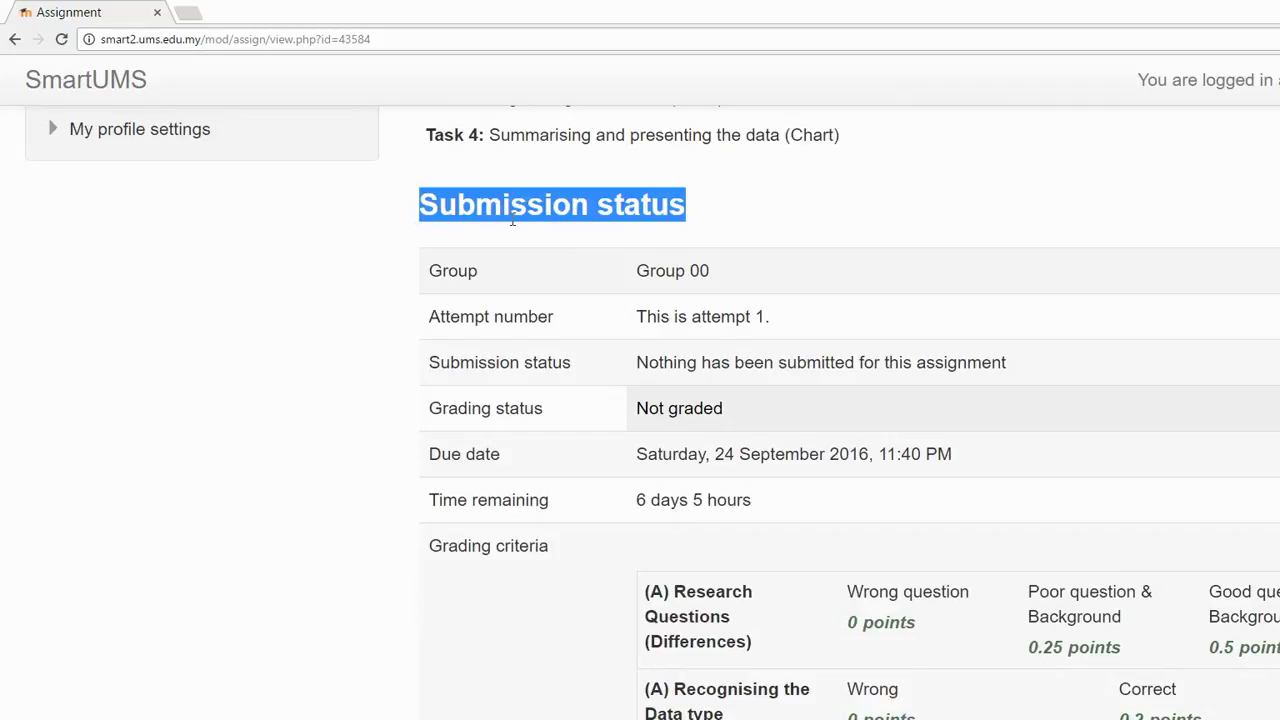
{"action": "left_click_drag", "start_coordinate": [637, 272], "coordinate": [712, 280]}
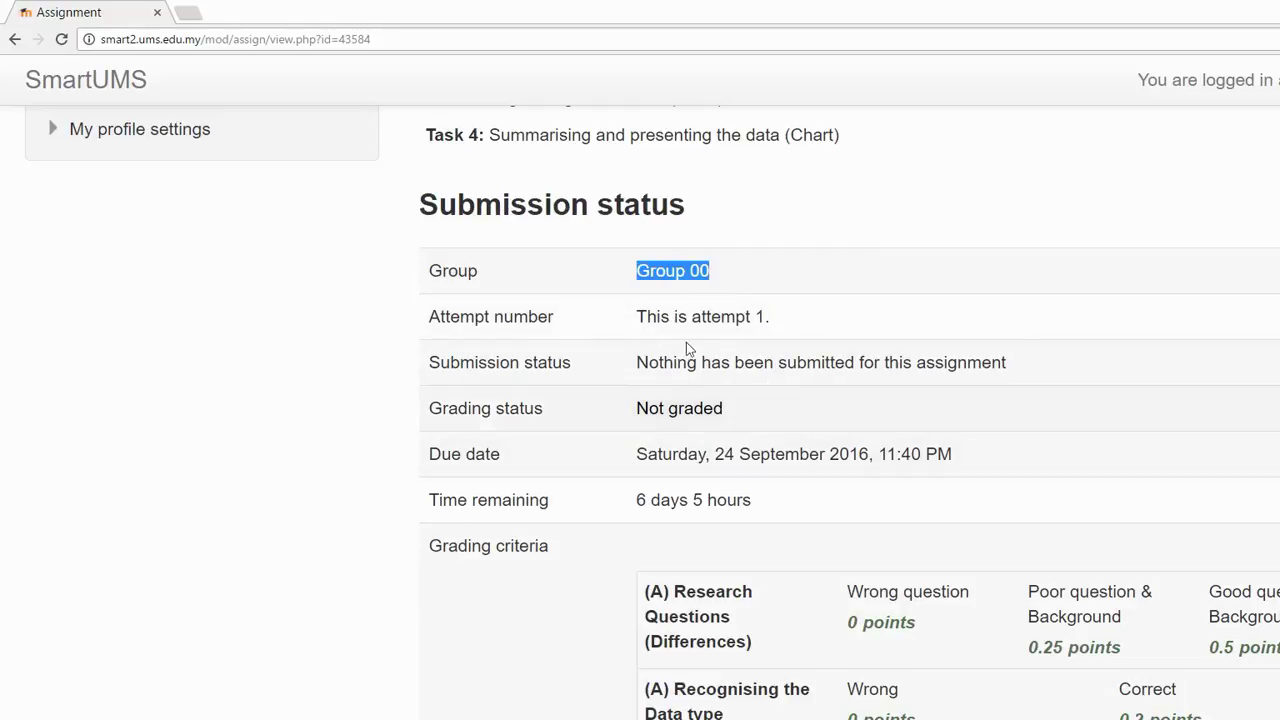
{"action": "scroll", "coordinate": [650, 330], "scroll_direction": "down", "scroll_amount": 1}
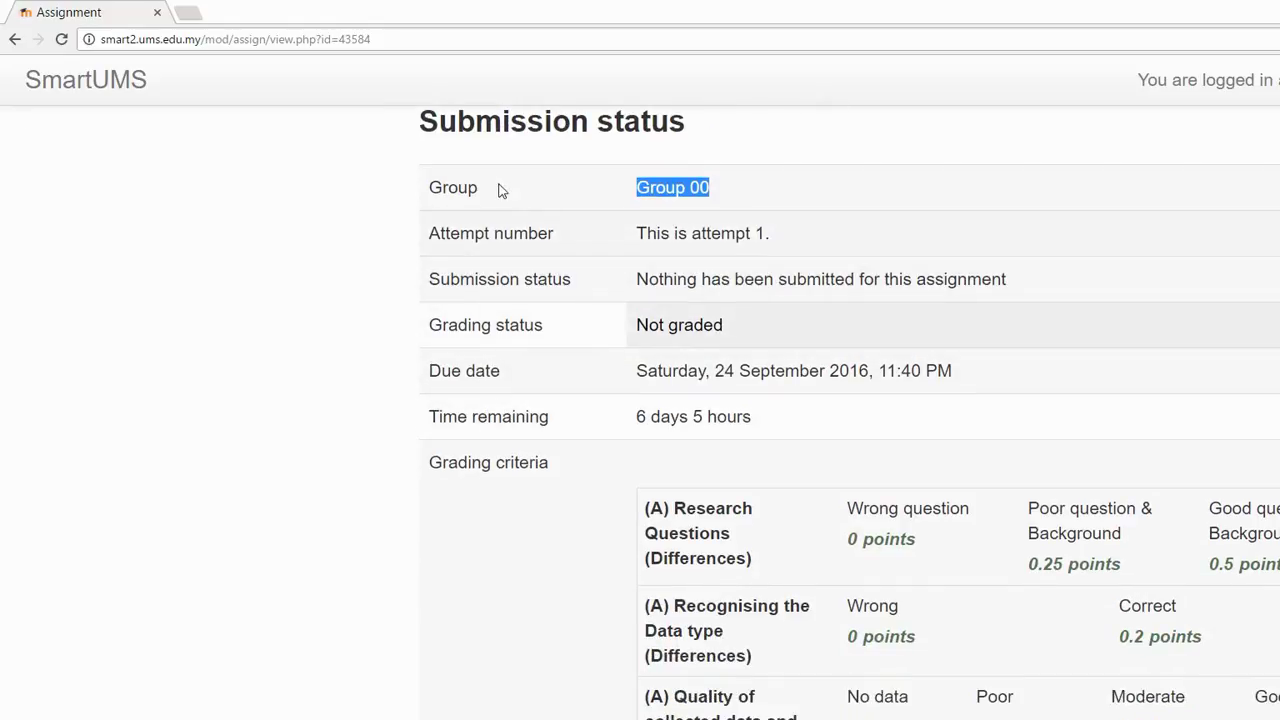
{"action": "left_click_drag", "start_coordinate": [505, 190], "coordinate": [623, 191]}
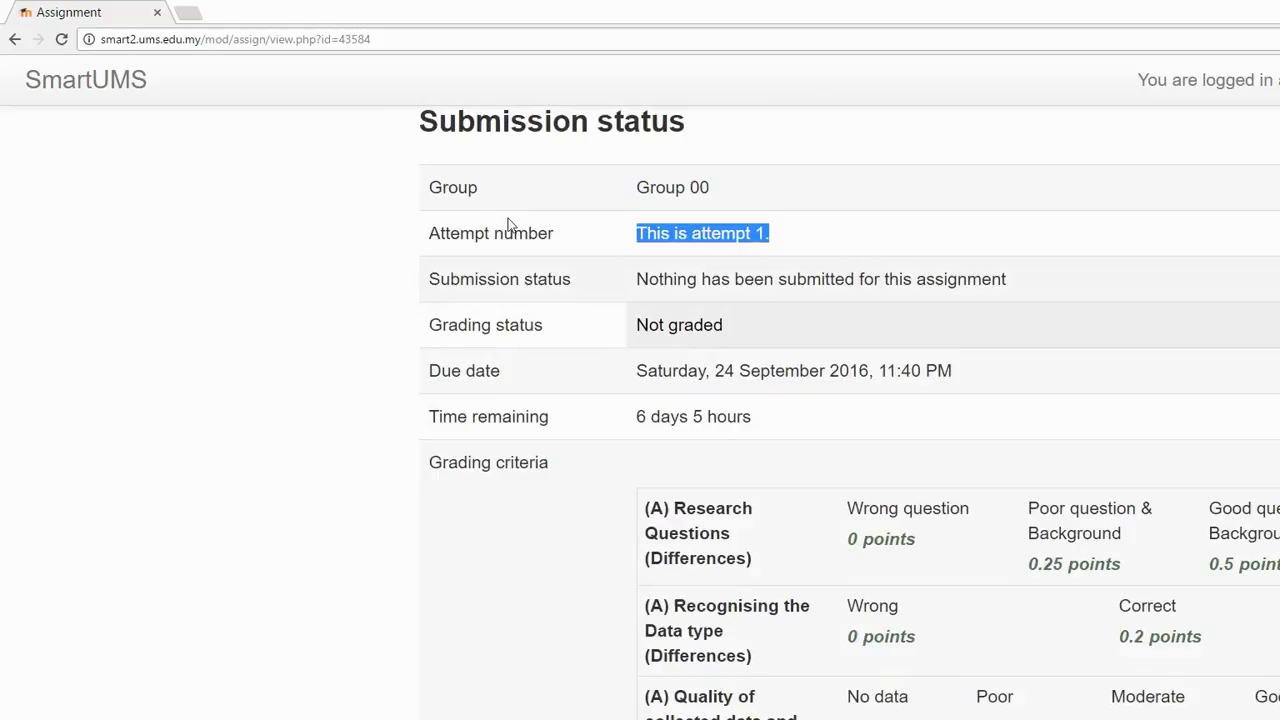
{"action": "left_click_drag", "start_coordinate": [516, 225], "coordinate": [827, 220]}
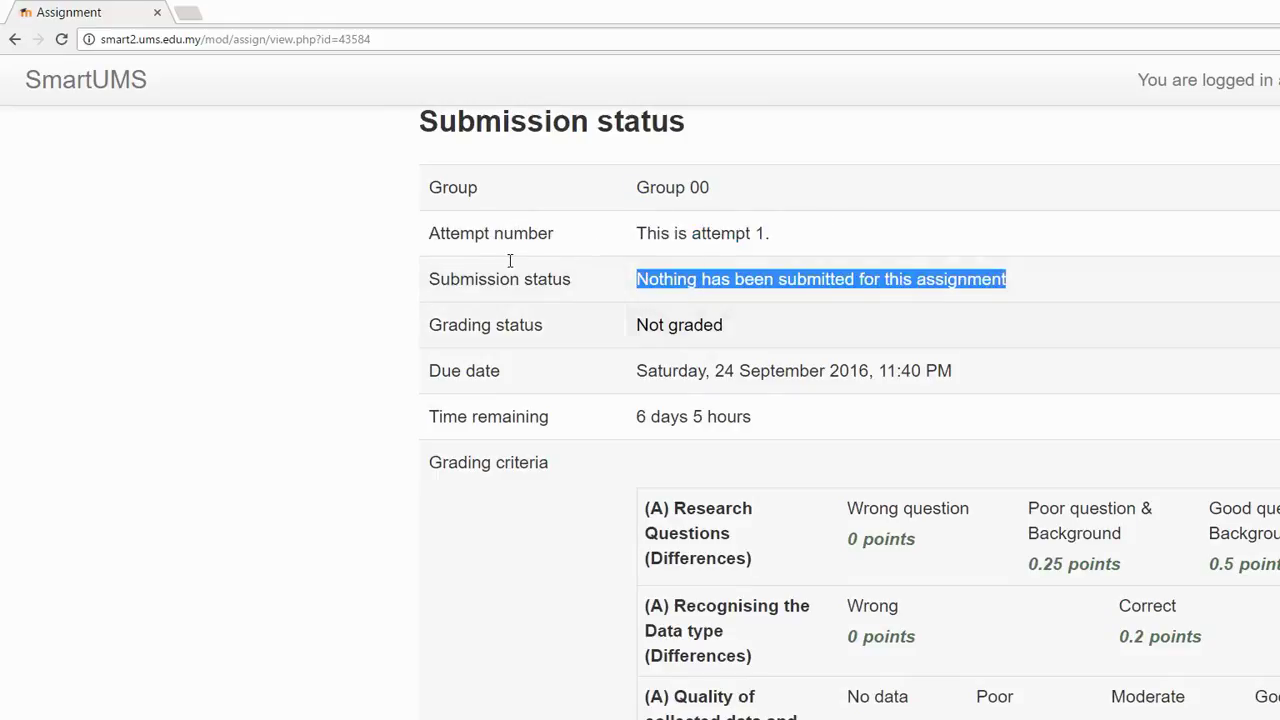
{"action": "left_click_drag", "start_coordinate": [510, 260], "coordinate": [654, 271]}
{"action": "scroll", "coordinate": [633, 349], "scroll_direction": "down", "scroll_amount": 1}
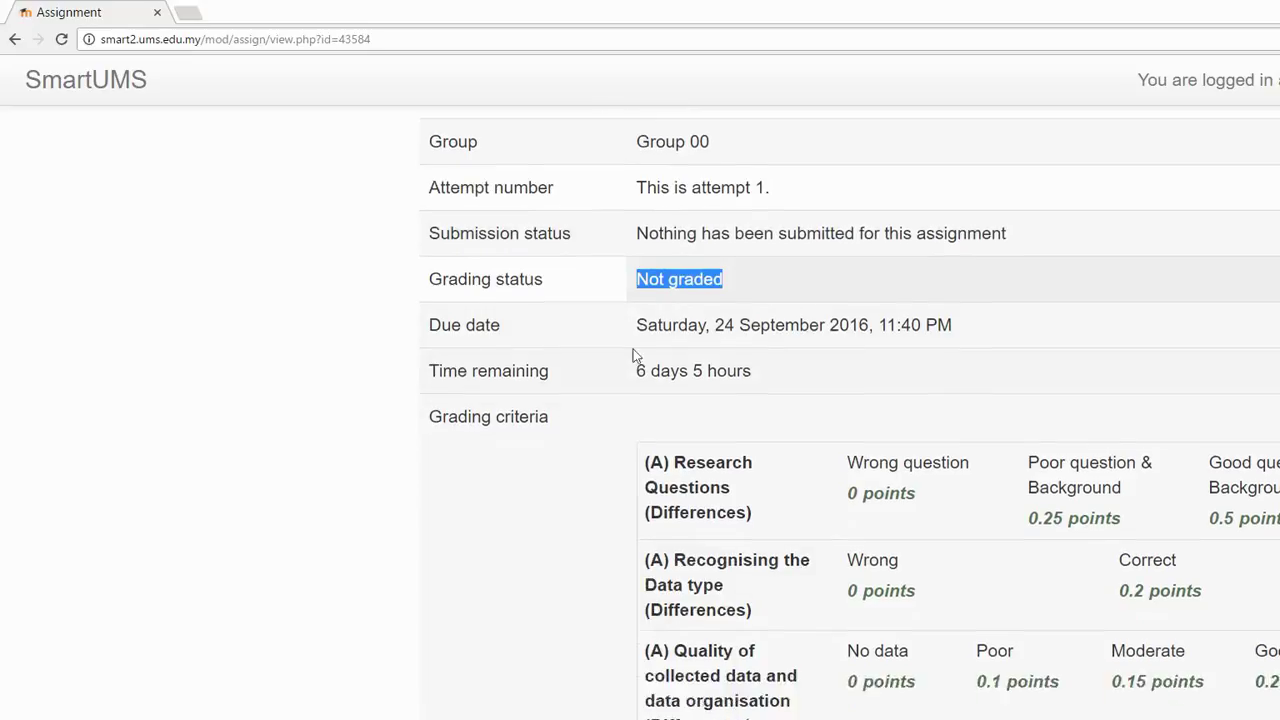
{"action": "left_click_drag", "start_coordinate": [636, 333], "coordinate": [751, 333]}
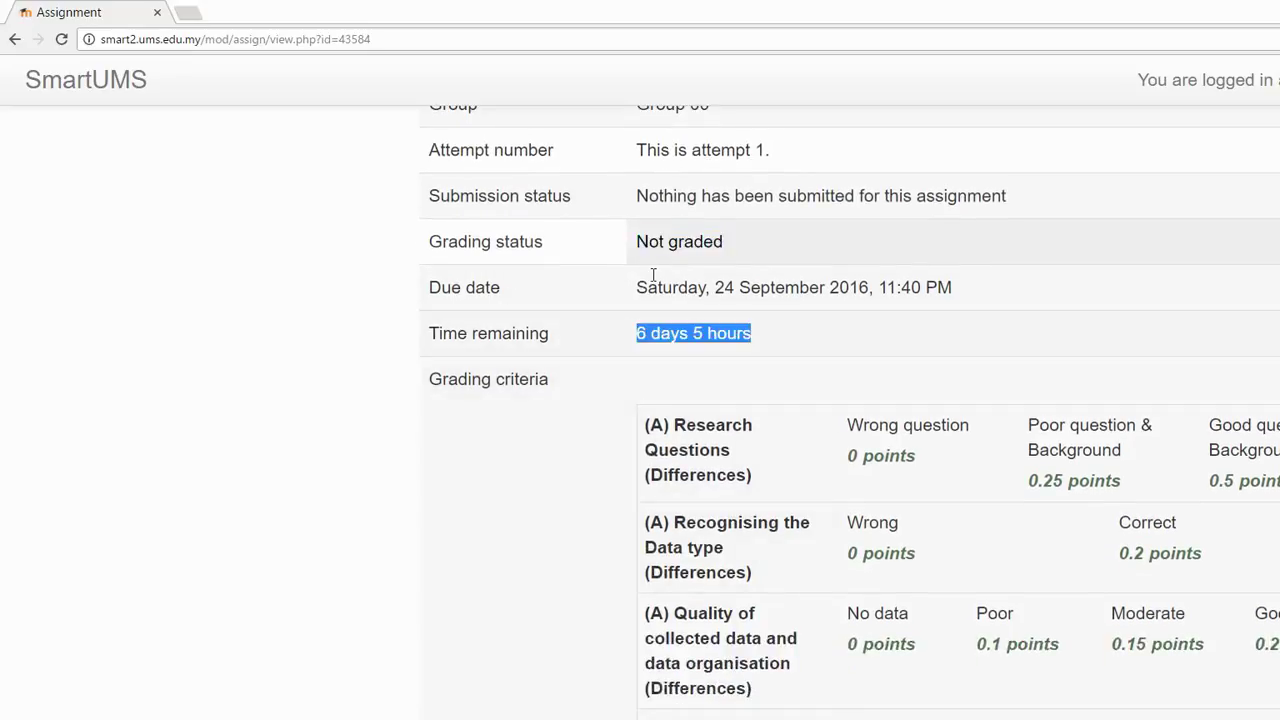
{"action": "left_click", "coordinate": [765, 235]}
{"action": "left_click_drag", "start_coordinate": [955, 288], "coordinate": [500, 242]}
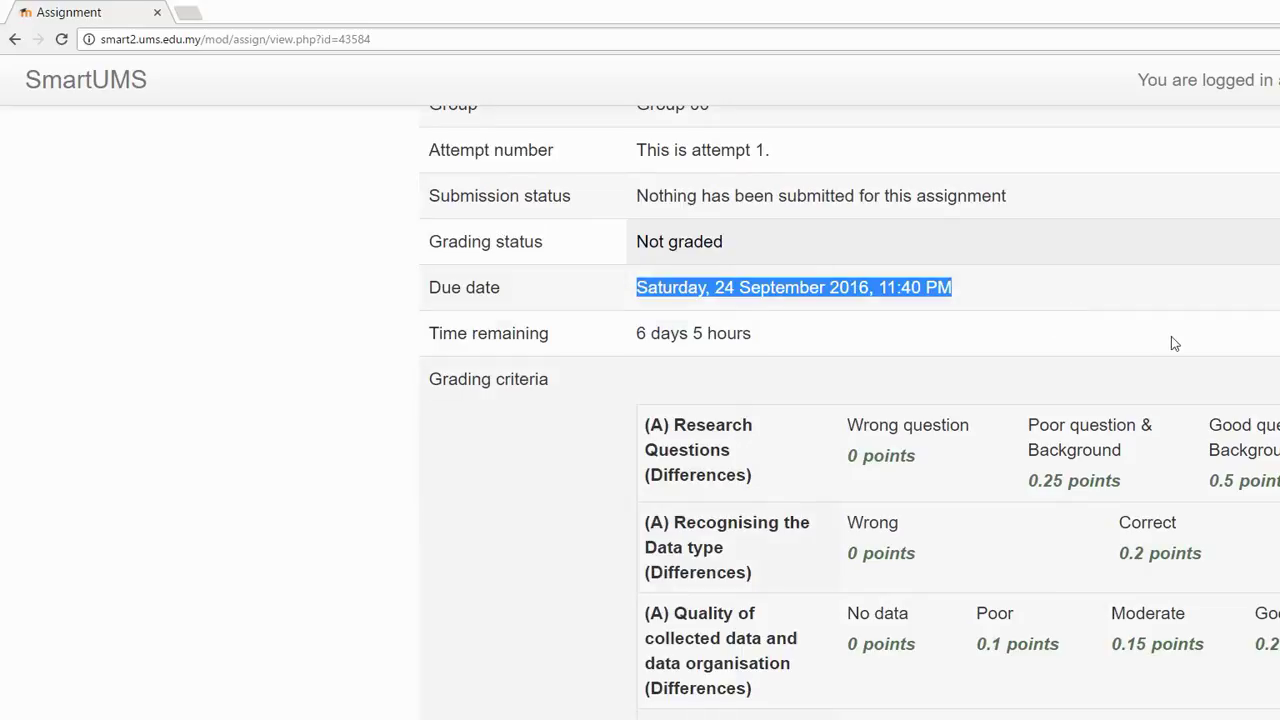
Step: Go through the grading criteria and start adding a submission to the assignment
{"action": "scroll", "coordinate": [1180, 345], "scroll_direction": "down", "scroll_amount": 3}
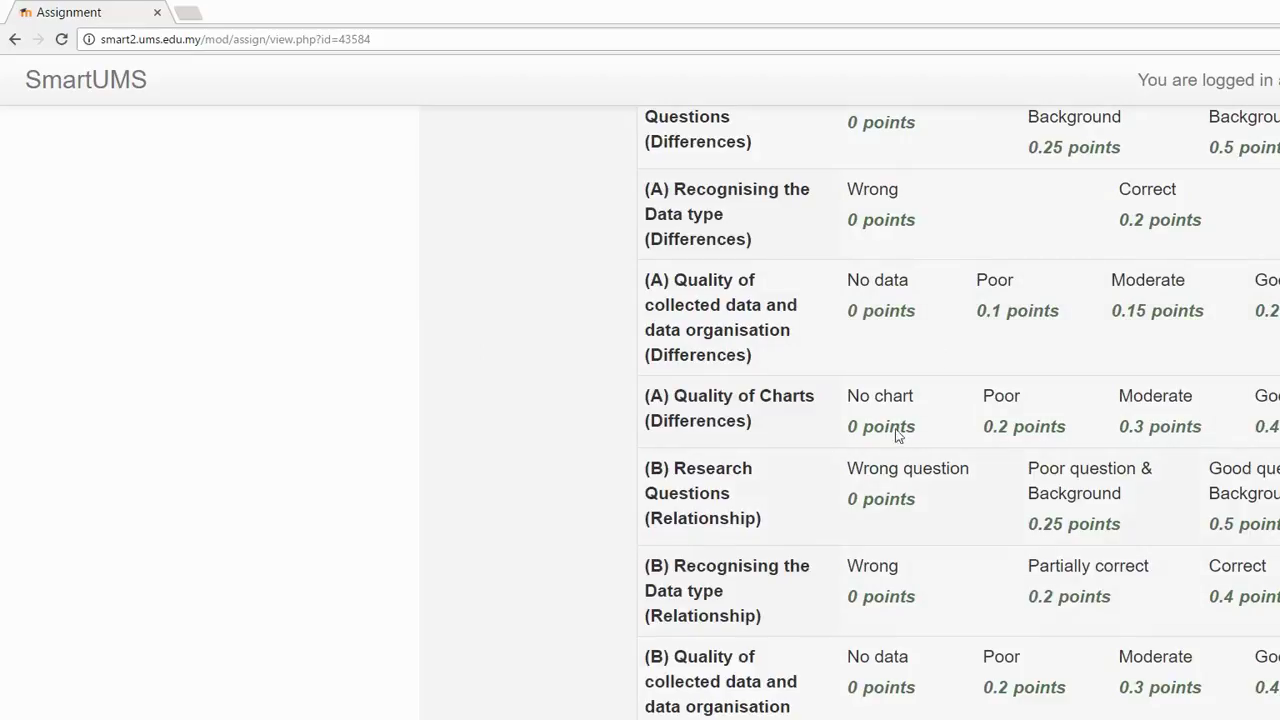
{"action": "scroll", "coordinate": [1166, 394], "scroll_direction": "down", "scroll_amount": 3}
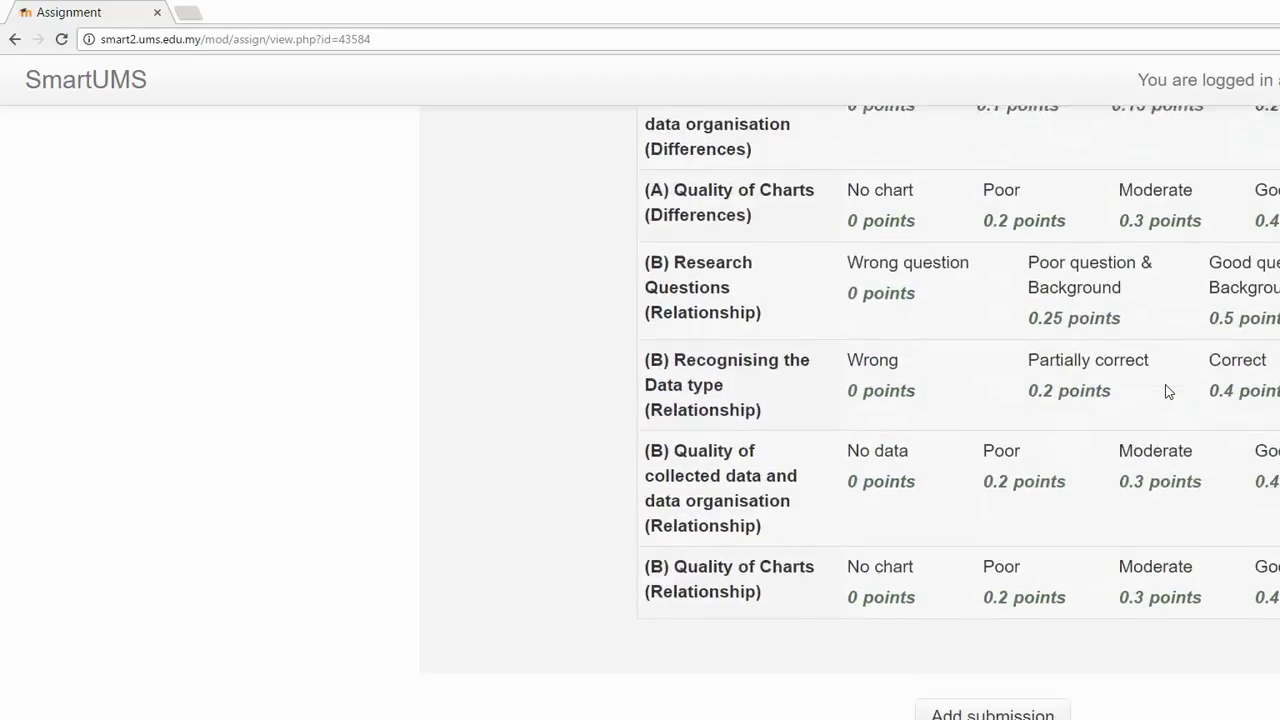
{"action": "scroll", "coordinate": [1166, 392], "scroll_direction": "down", "scroll_amount": 2}
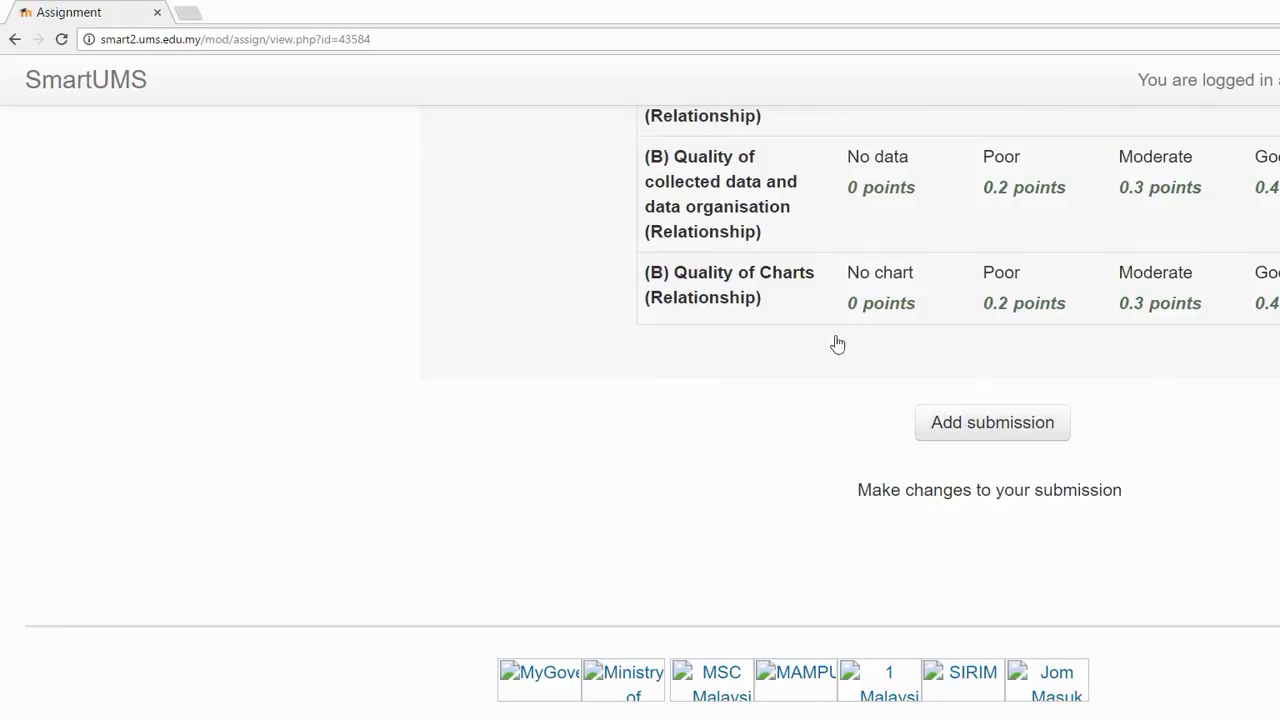
{"action": "left_click_drag", "start_coordinate": [857, 490], "coordinate": [1122, 490]}
{"action": "left_click", "coordinate": [1150, 464]}
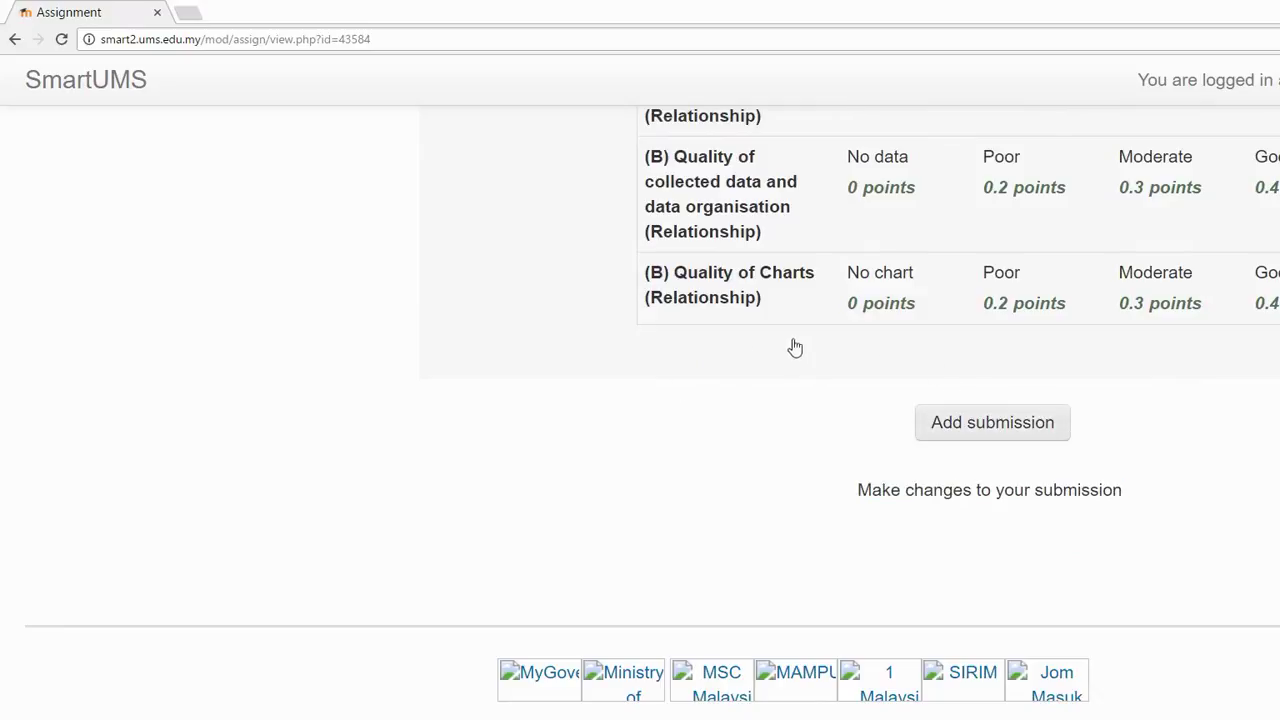
{"action": "left_click", "coordinate": [991, 424]}
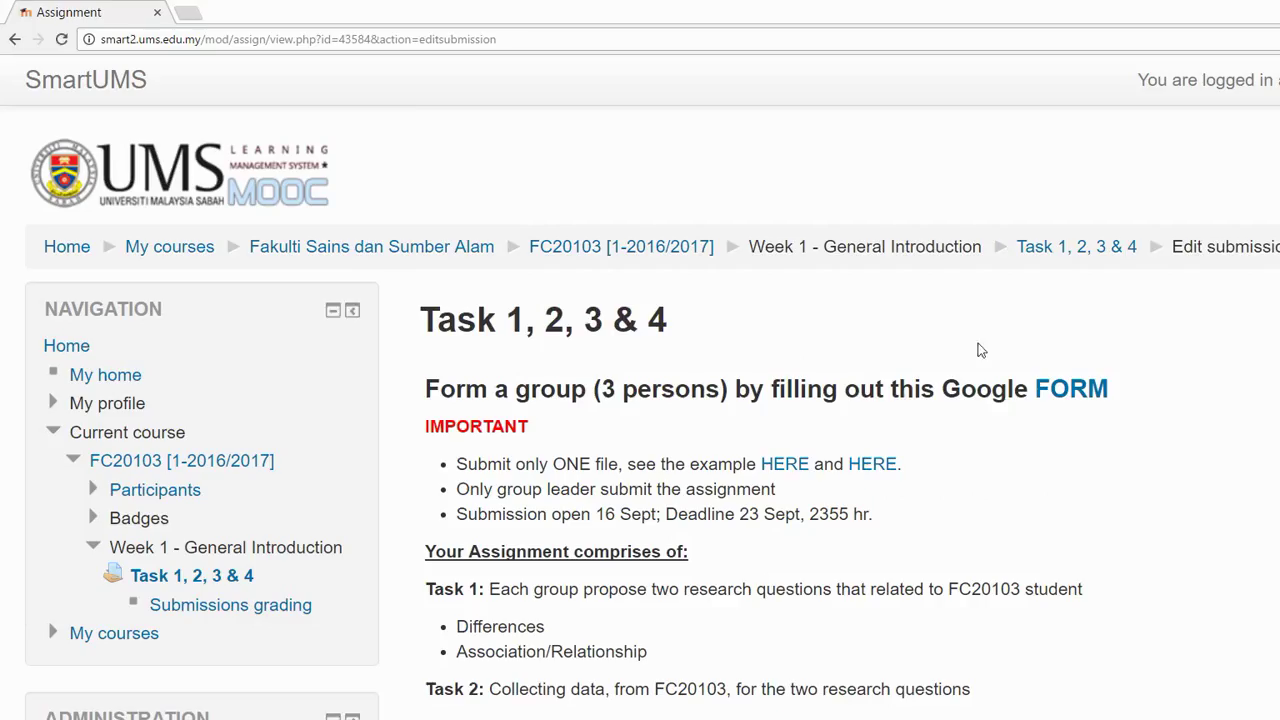
Step: Shrink the browser window and place it beside the desktop files, keeping the file submissions area and Assignment 1.docx both in reach
{"action": "scroll", "coordinate": [1022, 343], "scroll_direction": "down", "scroll_amount": 6}
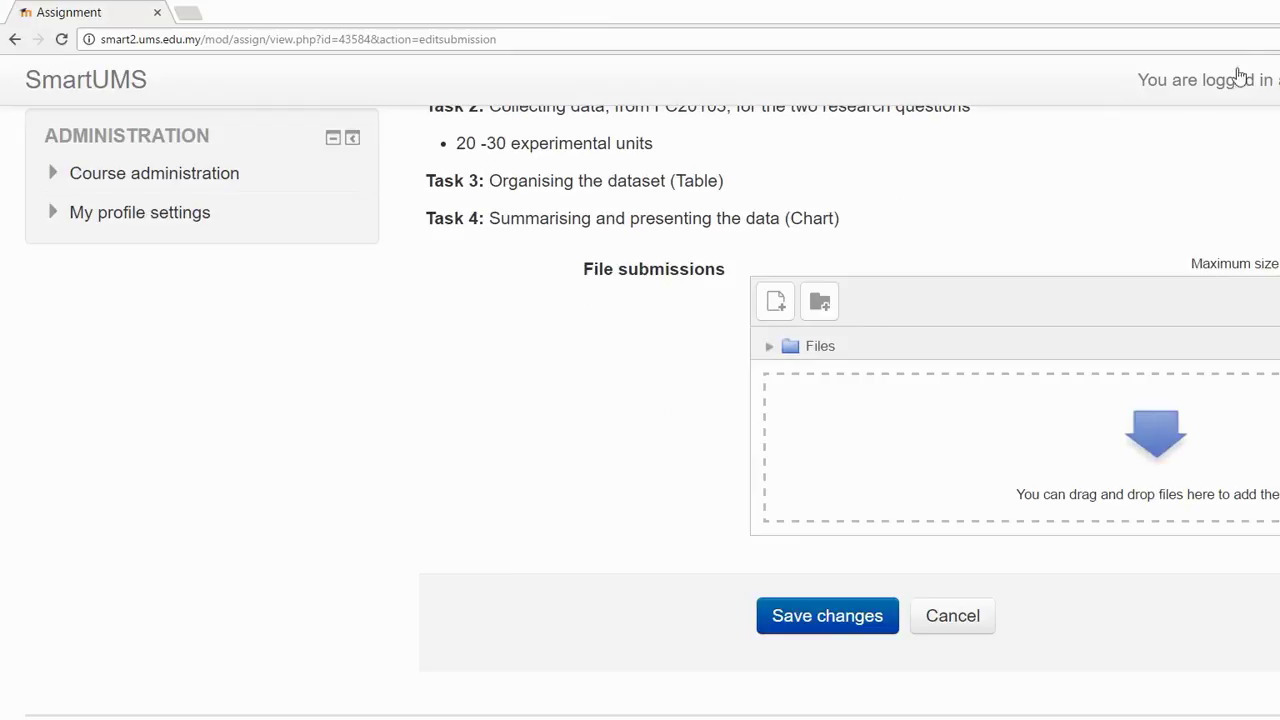
{"action": "double_click", "coordinate": [1219, 12]}
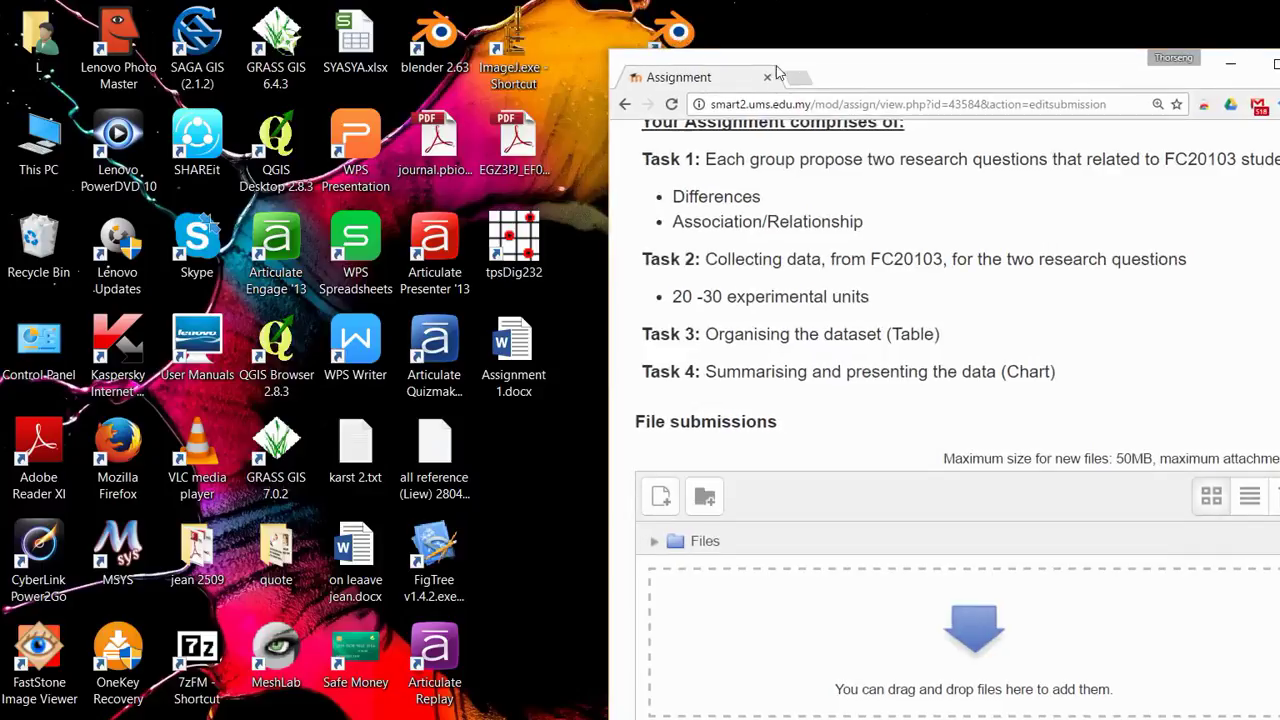
{"action": "left_click_drag", "start_coordinate": [786, 64], "coordinate": [728, 26]}
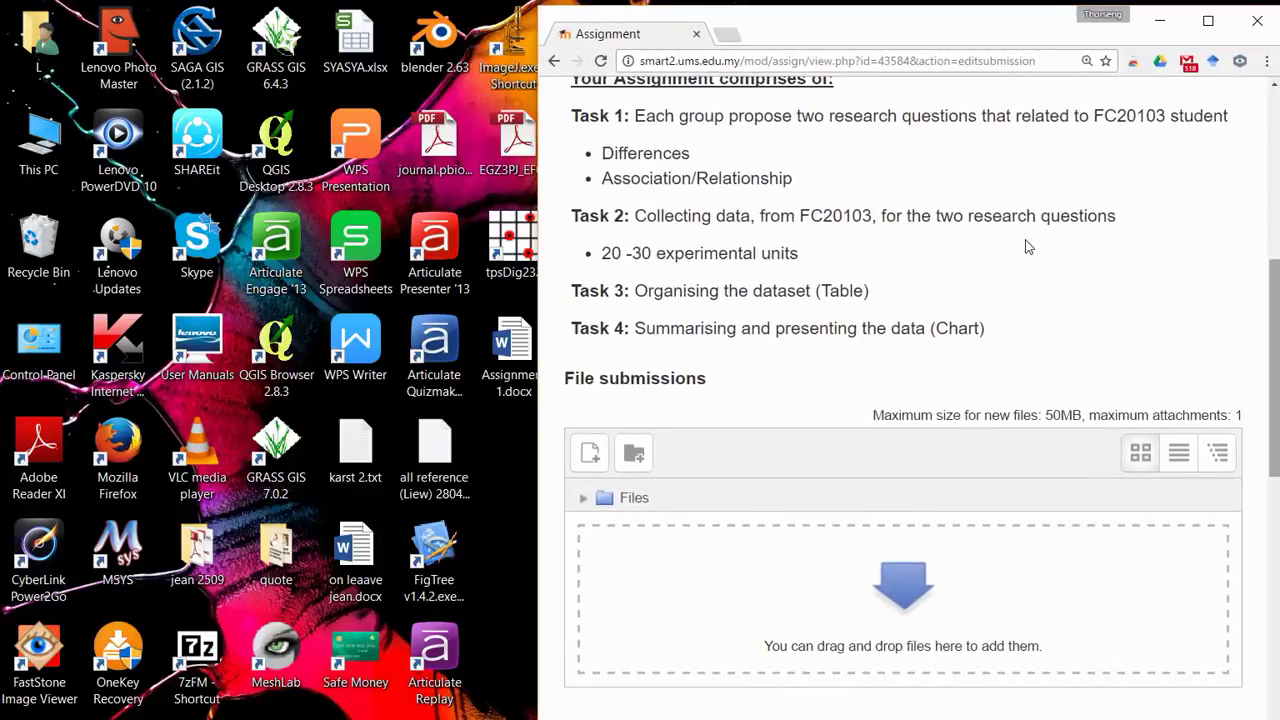
{"action": "left_click_drag", "start_coordinate": [1029, 238], "coordinate": [1150, 237]}
{"action": "left_click_drag", "start_coordinate": [770, 22], "coordinate": [866, 28]}
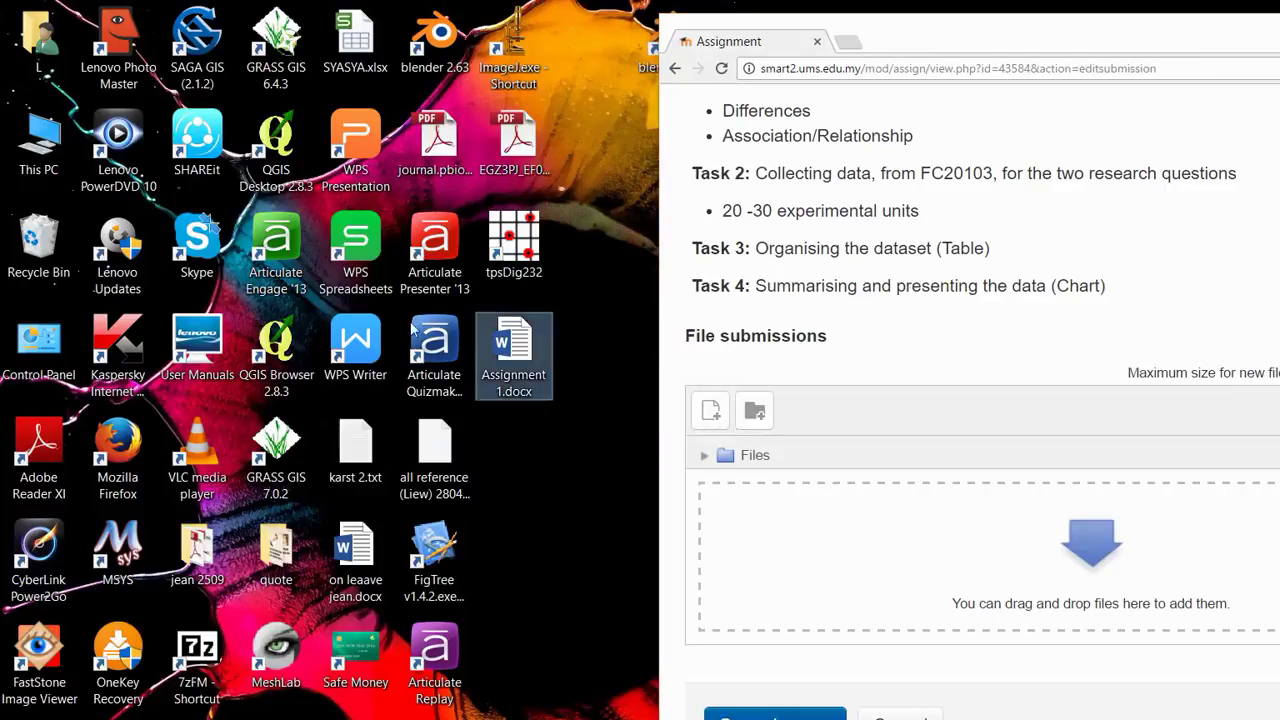
Step: Add Assignment 1.docx from the desktop to the file submissions area and save the changes
{"action": "left_click_drag", "start_coordinate": [513, 350], "coordinate": [912, 446]}
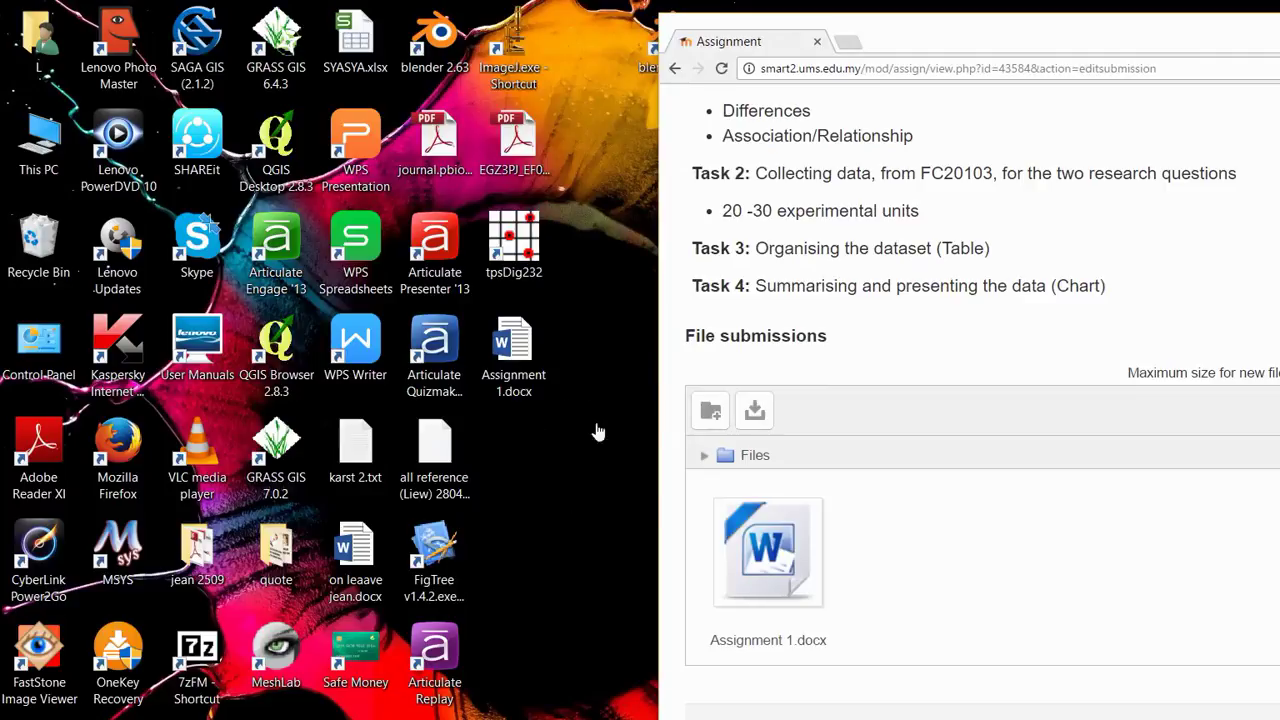
{"action": "scroll", "coordinate": [799, 522], "scroll_direction": "down", "scroll_amount": 3}
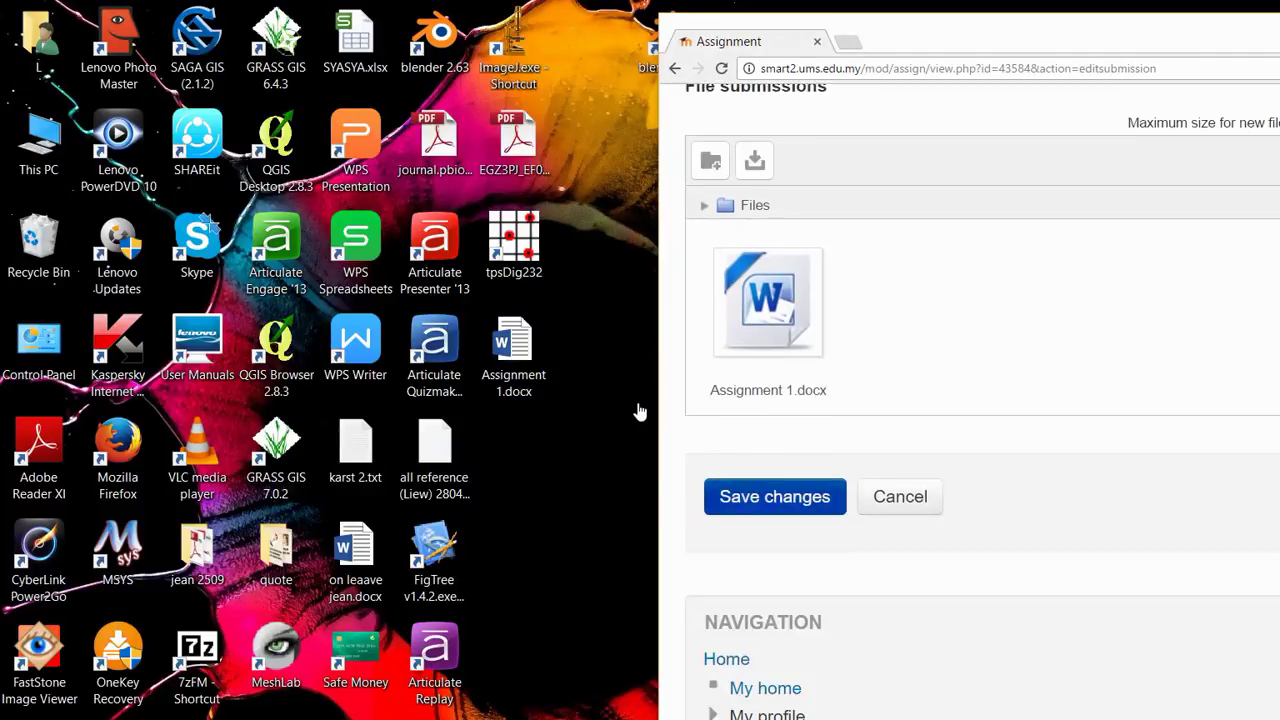
{"action": "left_click", "coordinate": [799, 510]}
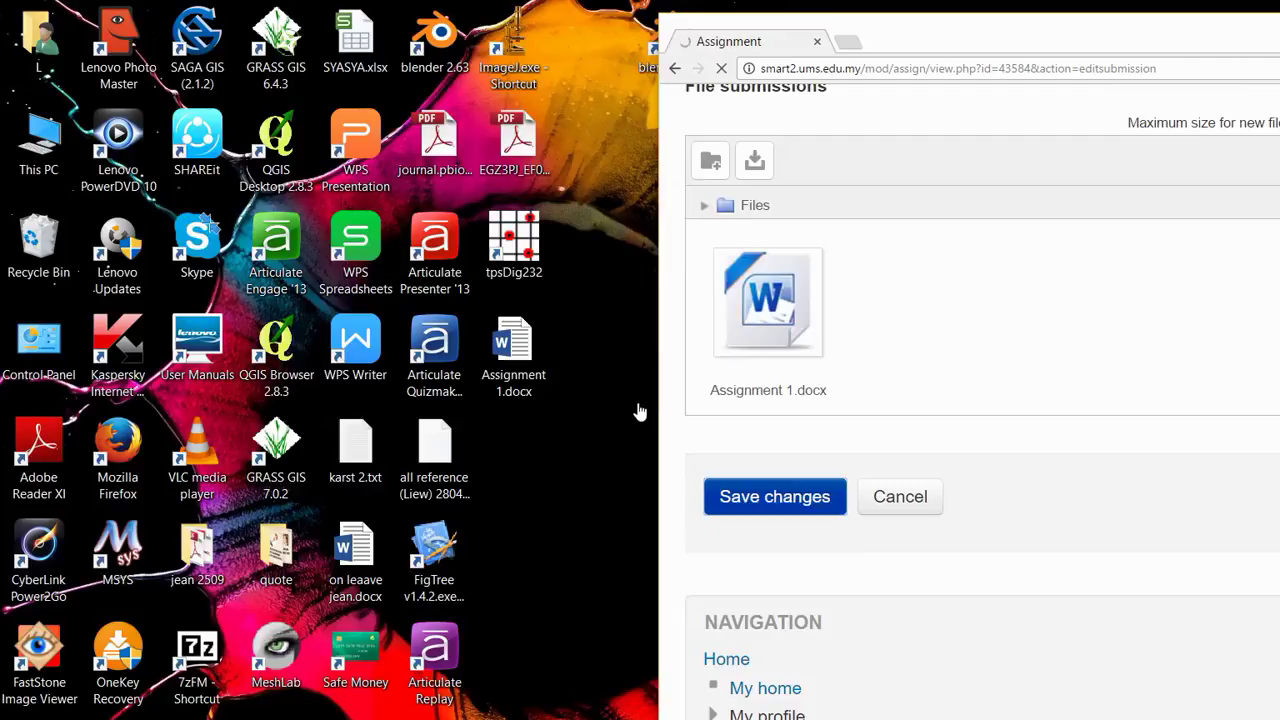
Step: Maximize the browser window and go to the submission status section of the Task 1, 2, 3 & 4 assignment
{"action": "double_click", "coordinate": [1160, 29]}
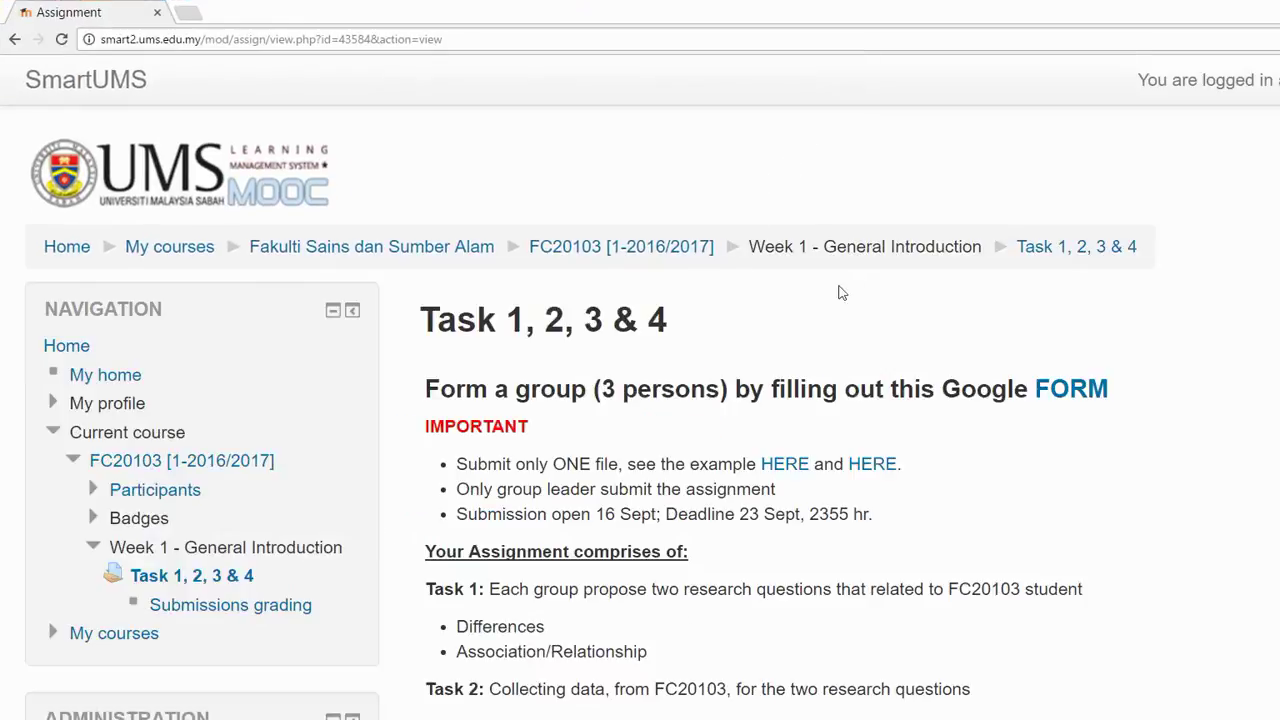
{"action": "scroll", "coordinate": [851, 272], "scroll_direction": "down", "scroll_amount": 3}
{"action": "scroll", "coordinate": [808, 317], "scroll_direction": "up", "scroll_amount": 3}
{"action": "scroll", "coordinate": [900, 422], "scroll_direction": "down", "scroll_amount": 6}
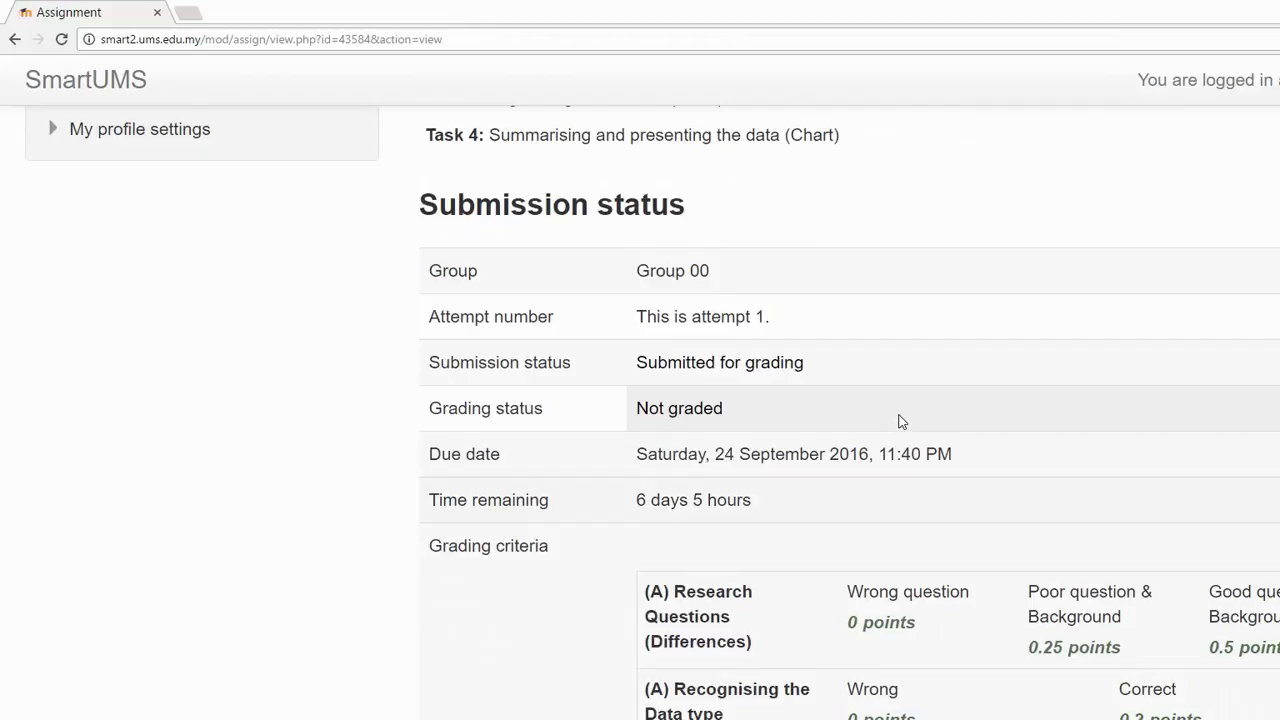
Step: Check the group, submission status and file submissions entries to verify the upload of Assignment 1.docx
{"action": "left_click_drag", "start_coordinate": [711, 271], "coordinate": [499, 224]}
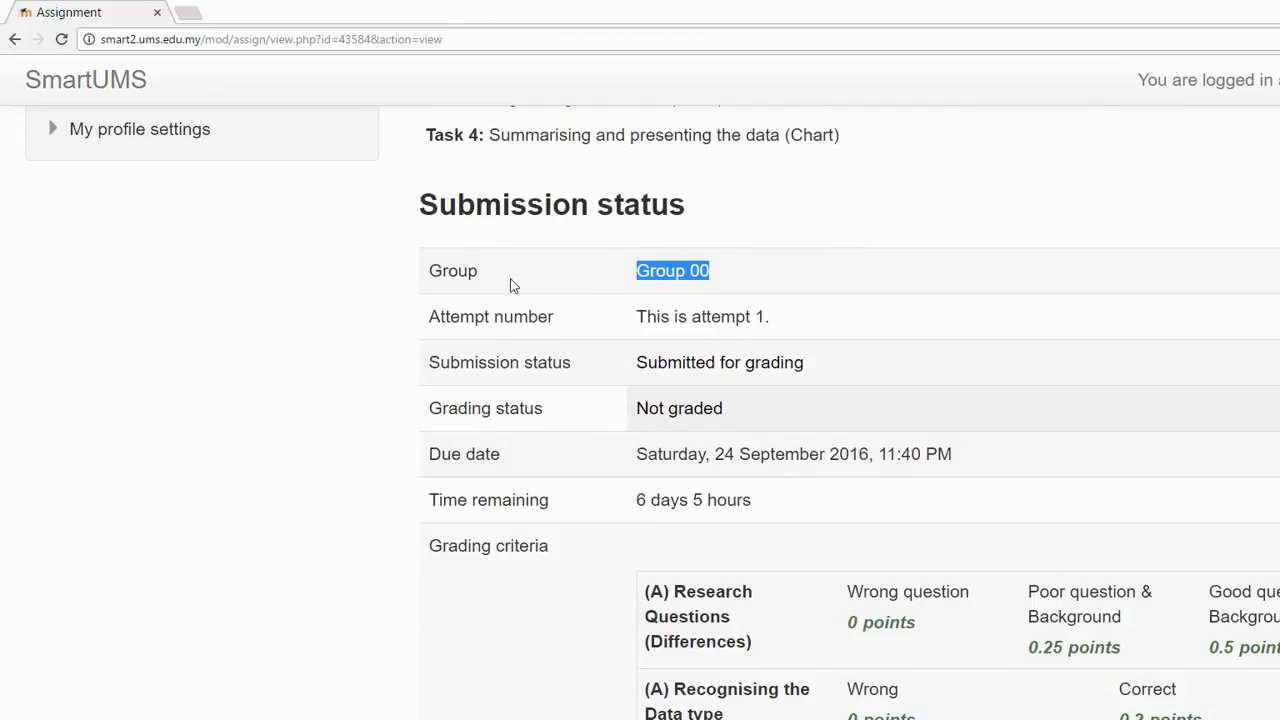
{"action": "left_click_drag", "start_coordinate": [343, 294], "coordinate": [677, 294]}
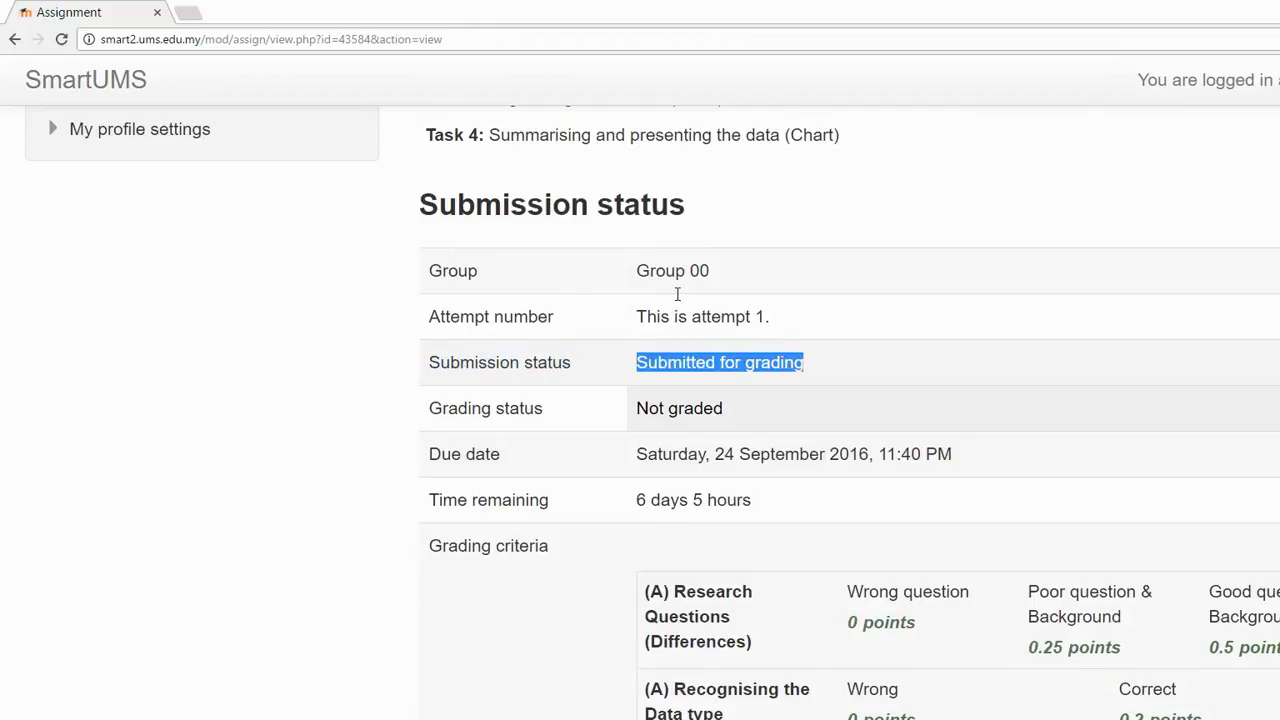
{"action": "left_click_drag", "start_coordinate": [508, 331], "coordinate": [599, 338]}
{"action": "scroll", "coordinate": [796, 360], "scroll_direction": "down", "scroll_amount": 10}
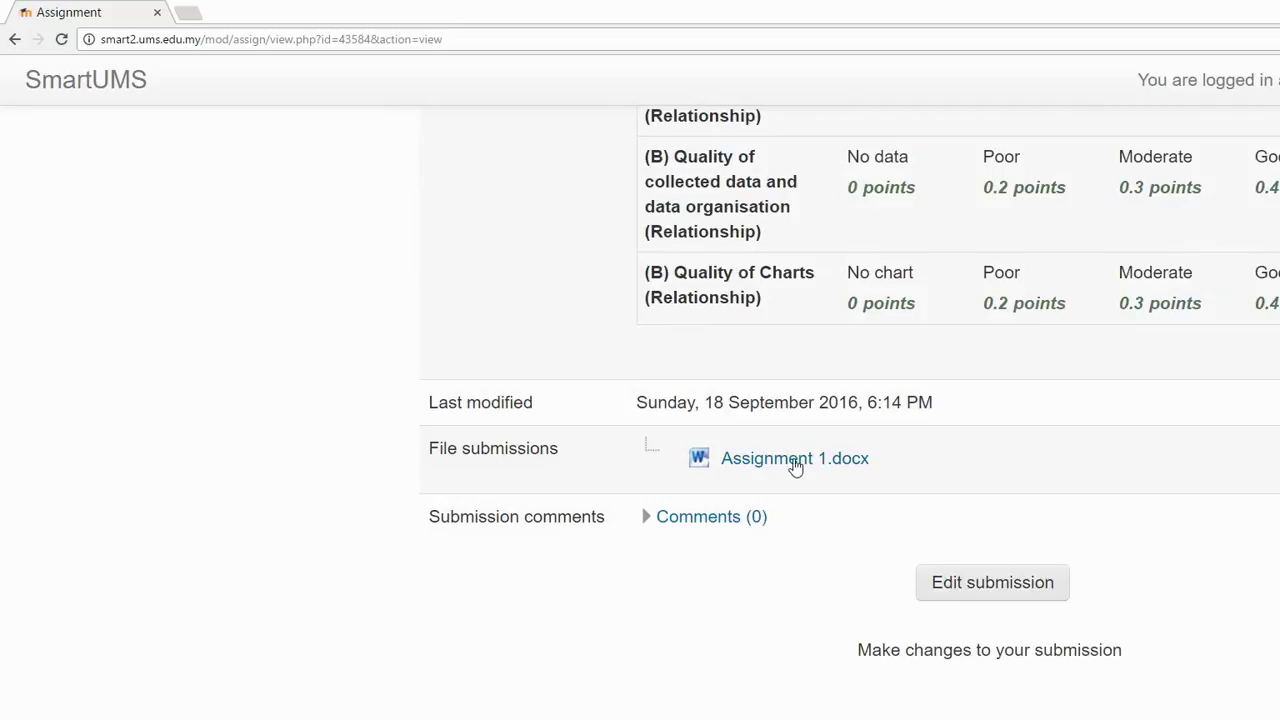
{"action": "scroll", "coordinate": [795, 465], "scroll_direction": "up", "scroll_amount": 15}
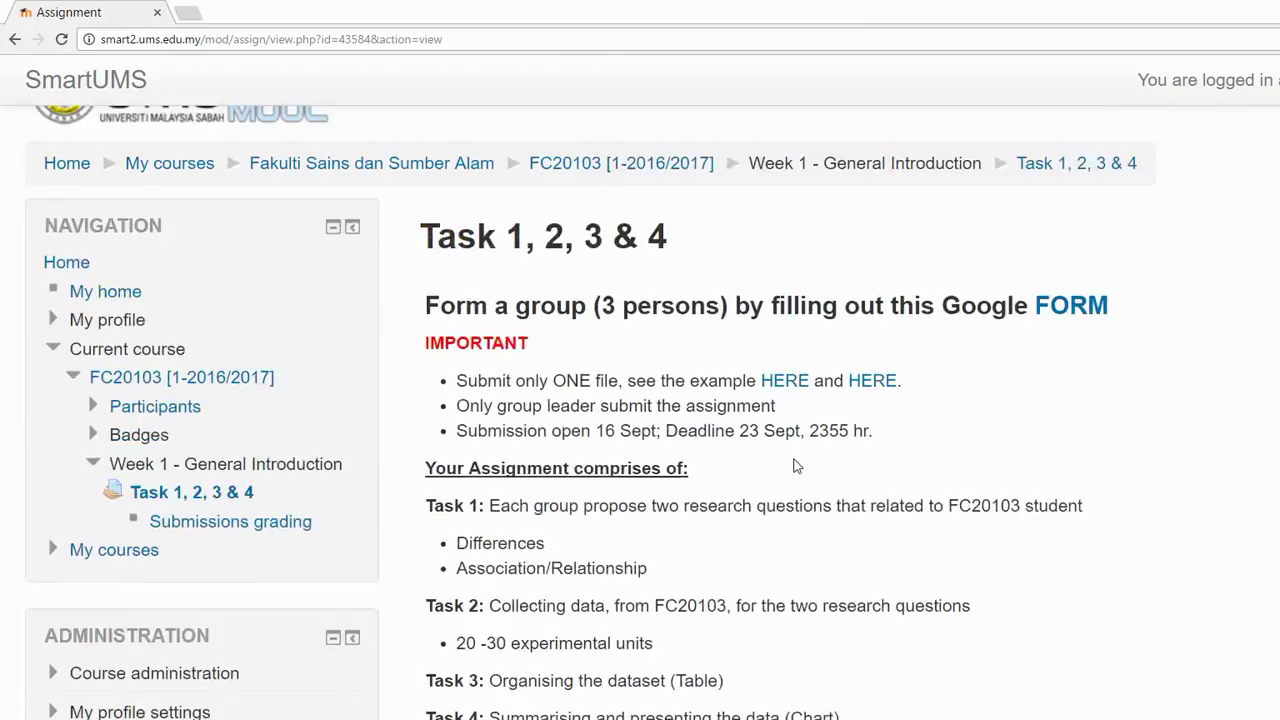